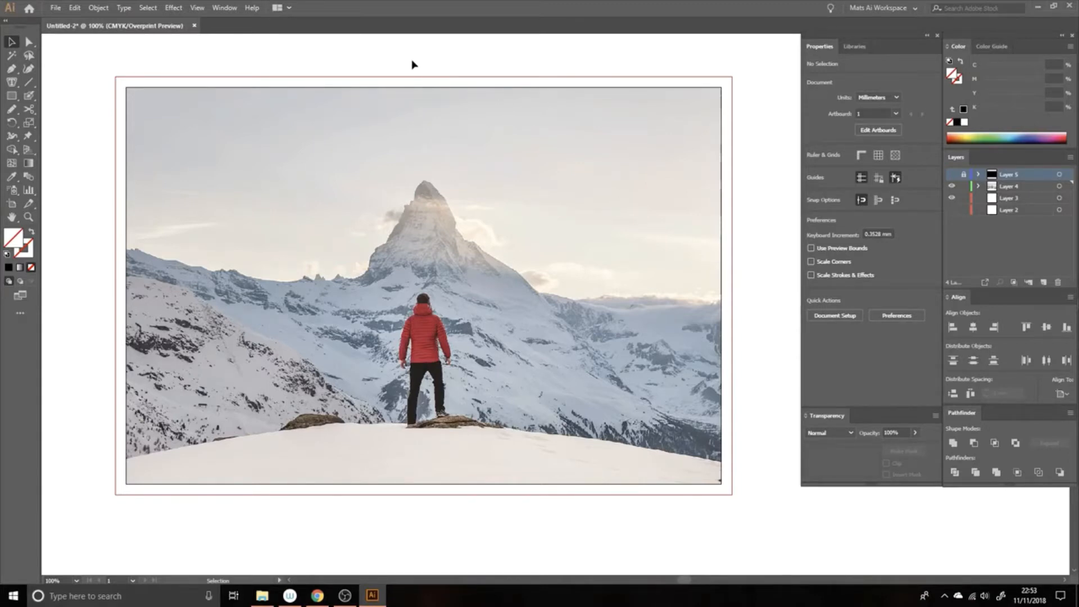
Step: Draw an ellipse about 80 by 86 mm around the hiker on Layer 4 and fill it with black
{"action": "key", "text": "space"}
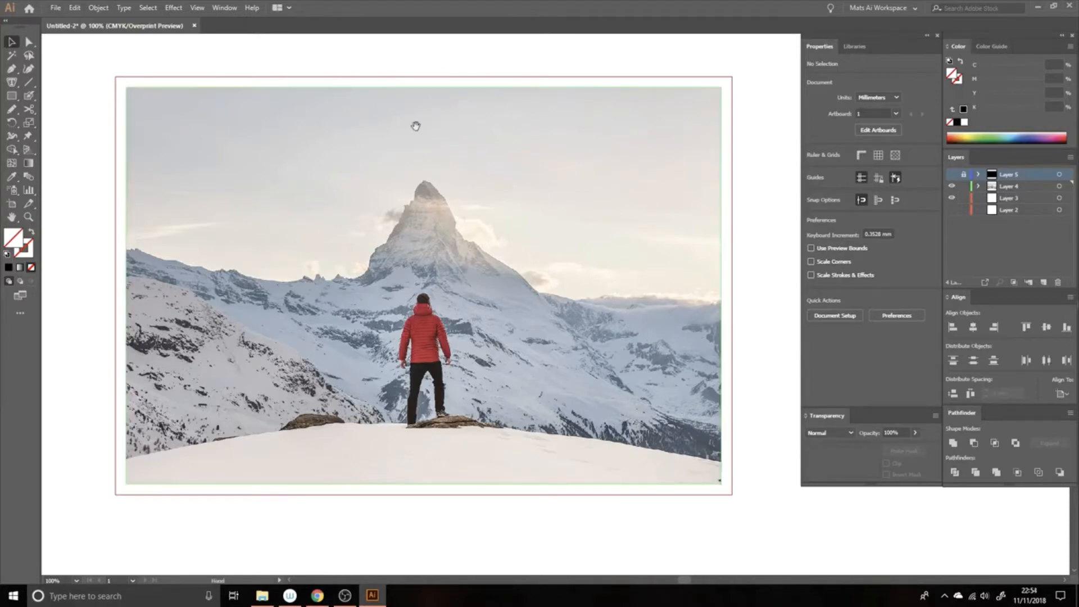
{"action": "mouse_move", "coordinate": [416, 126]}
{"action": "left_mouse_down"}
{"action": "mouse_move", "coordinate": [446, 108]}
{"action": "mouse_move", "coordinate": [431, 123]}
{"action": "left_mouse_up"}
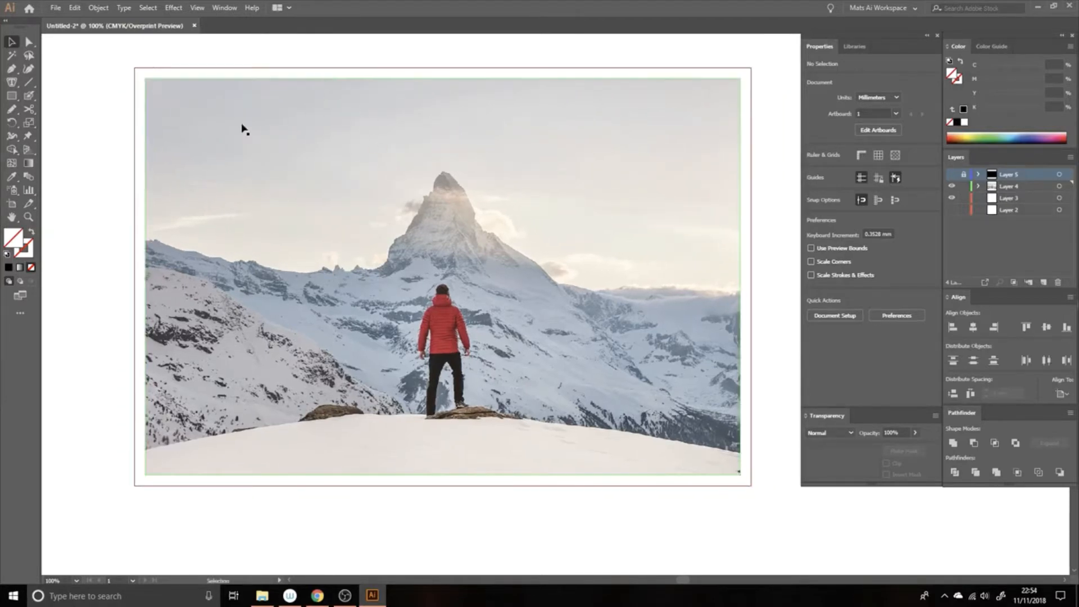
{"action": "left_click", "coordinate": [12, 96]}
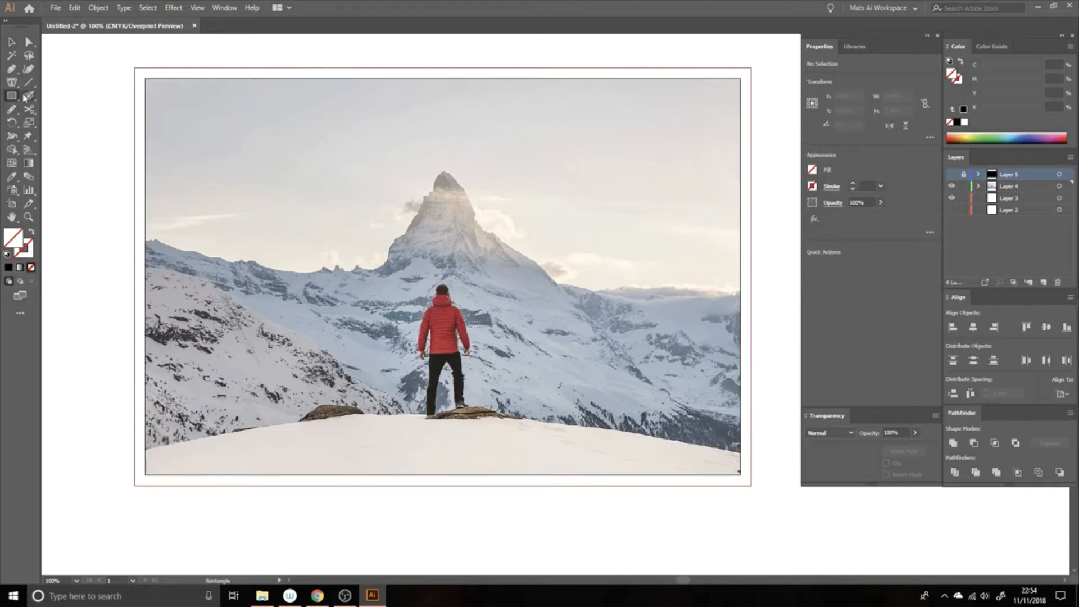
{"action": "left_click_drag", "start_coordinate": [12, 98], "coordinate": [67, 122]}
{"action": "left_click", "coordinate": [1010, 188]}
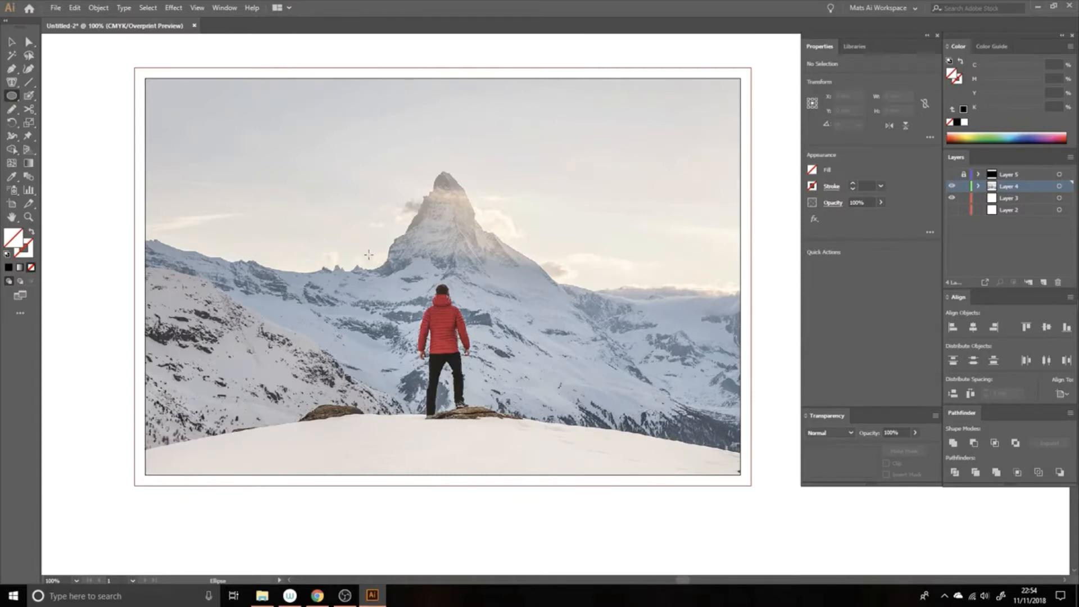
{"action": "left_click_drag", "start_coordinate": [365, 255], "coordinate": [528, 434]}
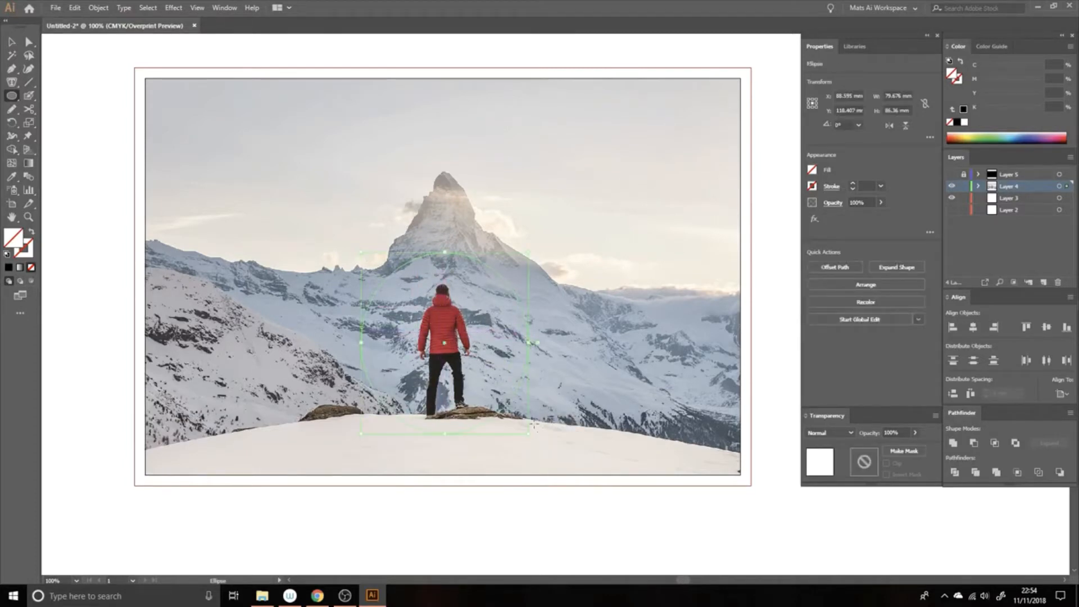
{"action": "key", "text": "v"}
{"action": "left_click", "coordinate": [10, 267]}
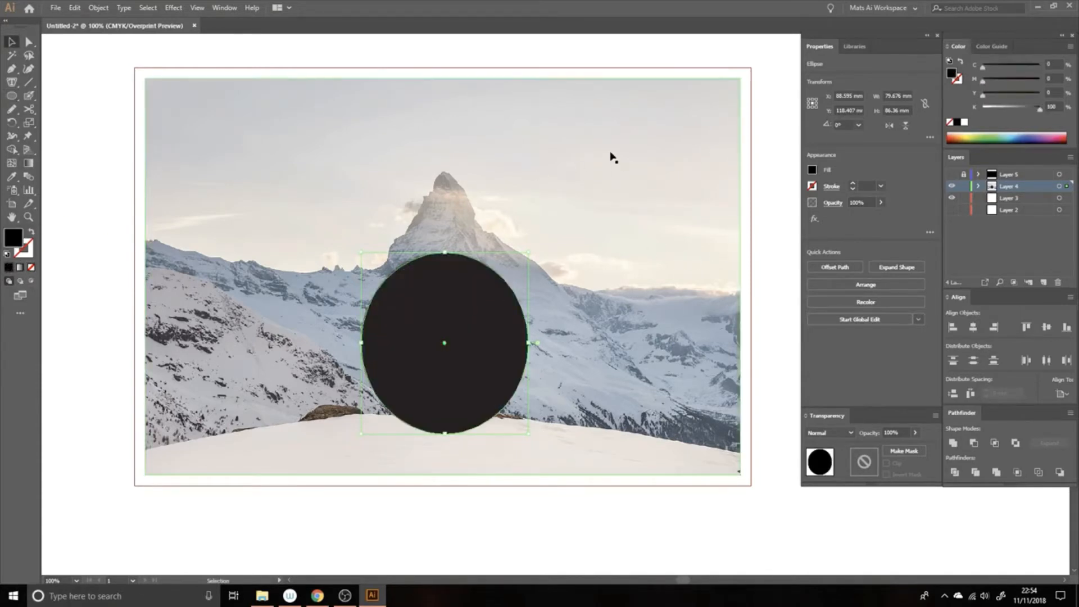
Step: Make a clipping mask from the black ellipse and the mountain photo
{"action": "left_click_drag", "start_coordinate": [385, 46], "coordinate": [508, 336]}
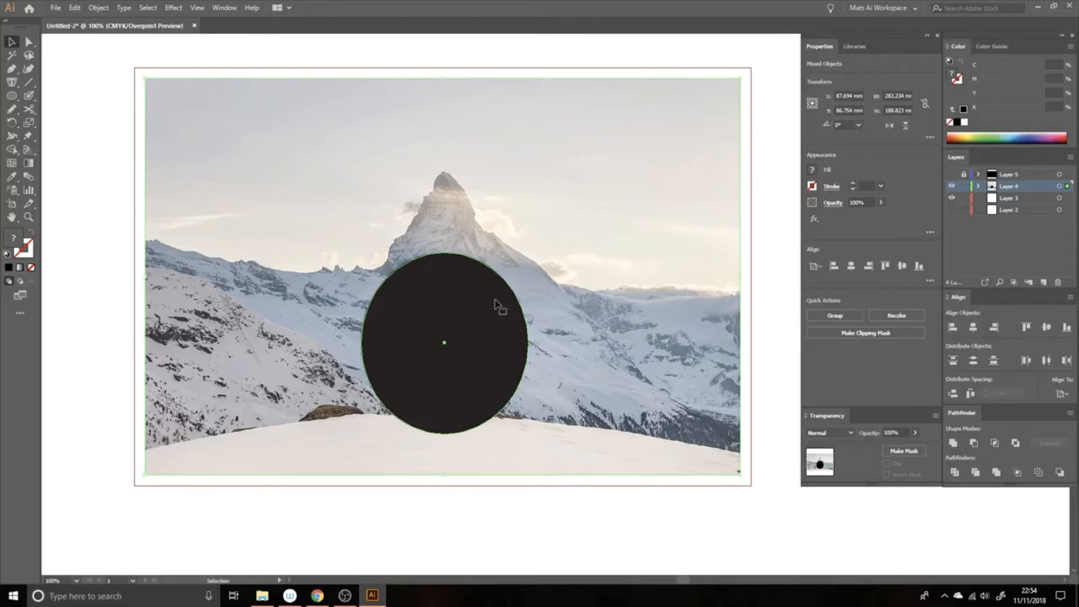
{"action": "key", "text": "a"}
{"action": "key", "text": "ctrl+7"}
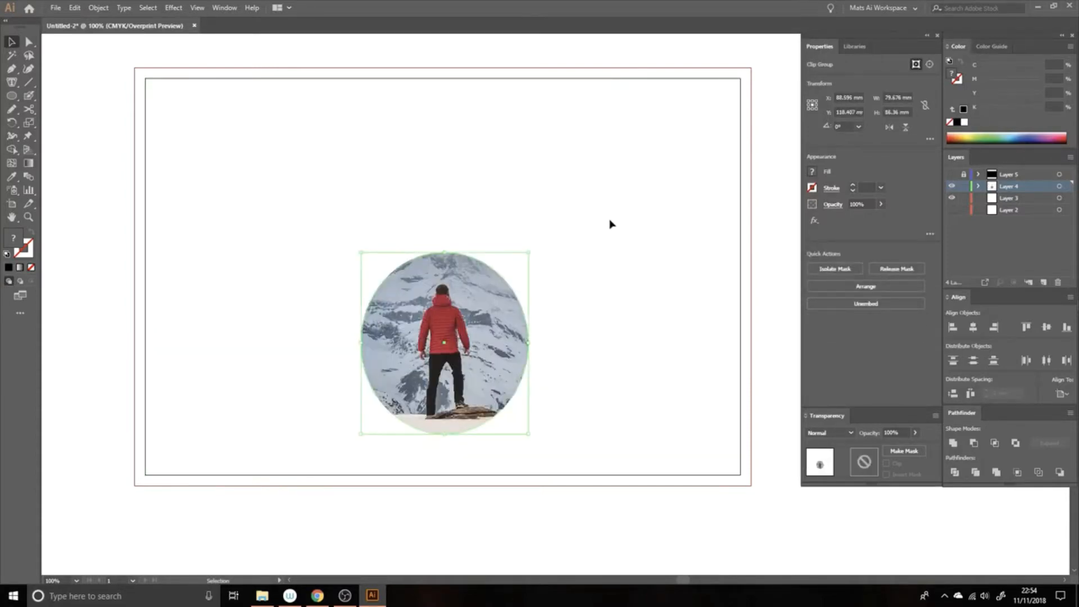
{"action": "left_click", "coordinate": [609, 224]}
{"action": "key", "text": "v"}
Step: Reshape the upper half of the mask path by widening its left side and extending both side anchors' upper handles
{"action": "key", "text": "z"}
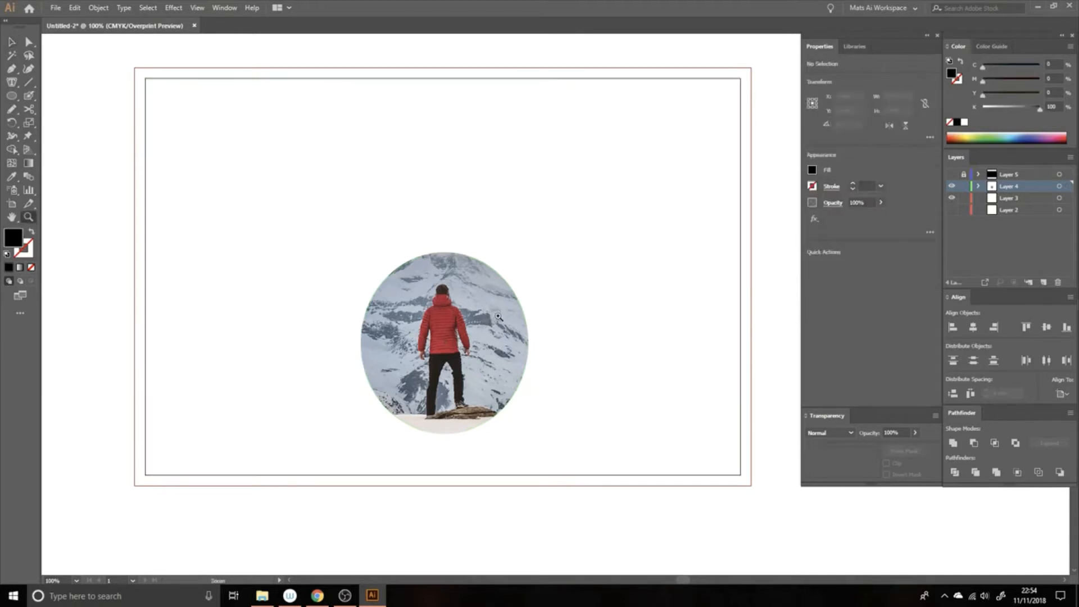
{"action": "left_click", "coordinate": [497, 316]}
{"action": "key", "text": "a"}
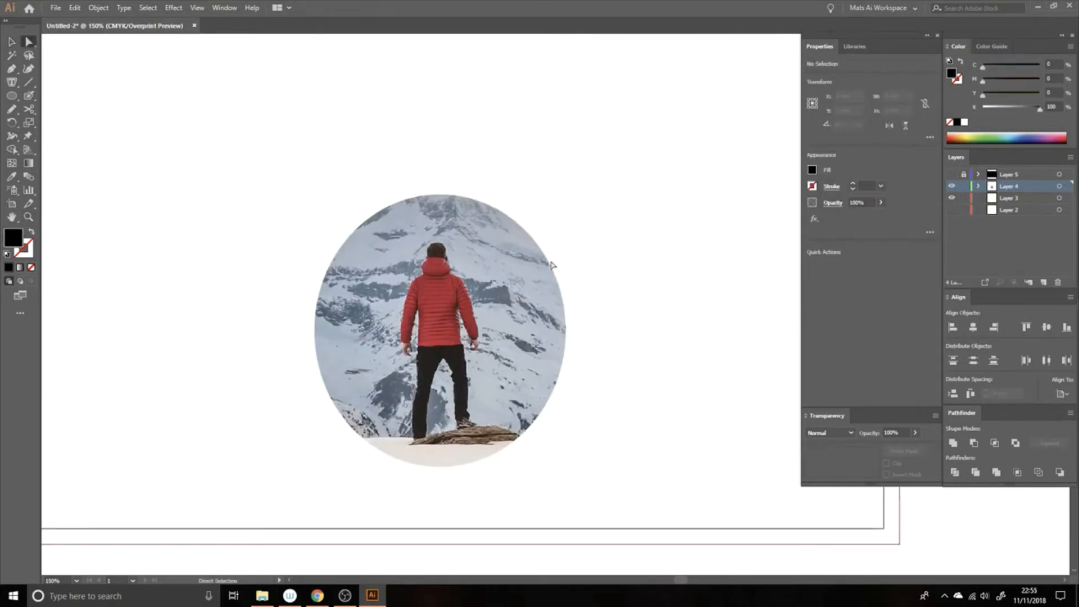
{"action": "left_click", "coordinate": [549, 265]}
{"action": "left_click_drag", "start_coordinate": [566, 256], "coordinate": [589, 172]}
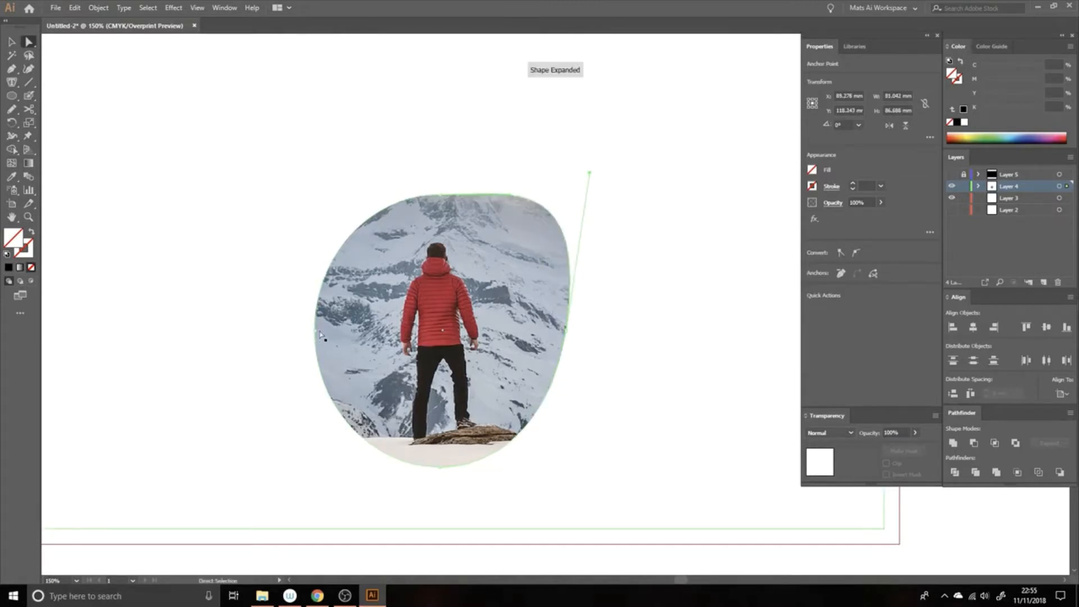
{"action": "left_click_drag", "start_coordinate": [316, 335], "coordinate": [273, 323]}
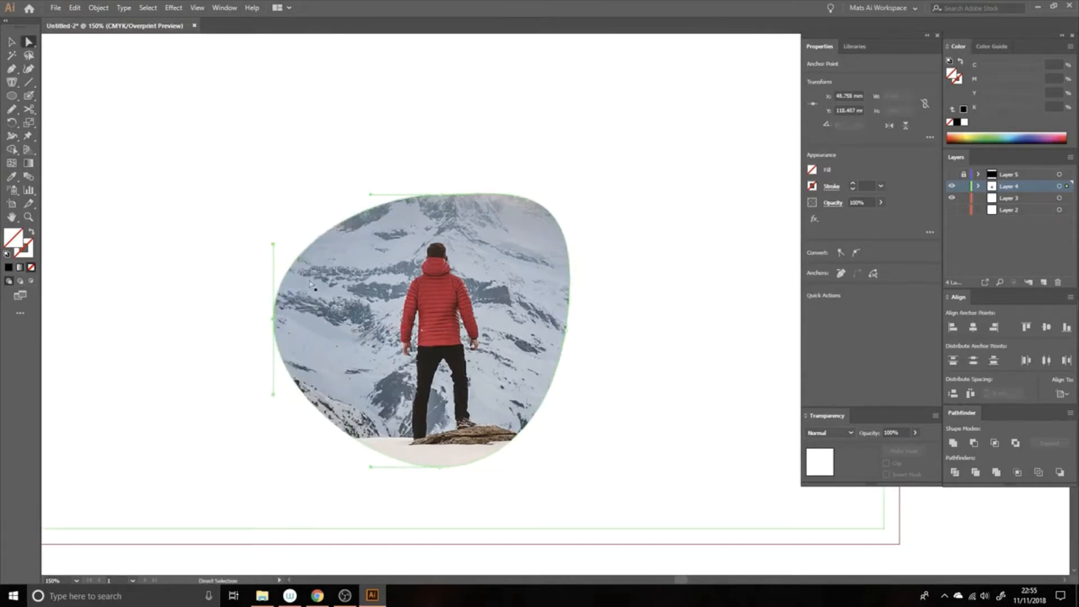
{"action": "left_click_drag", "start_coordinate": [274, 247], "coordinate": [263, 176]}
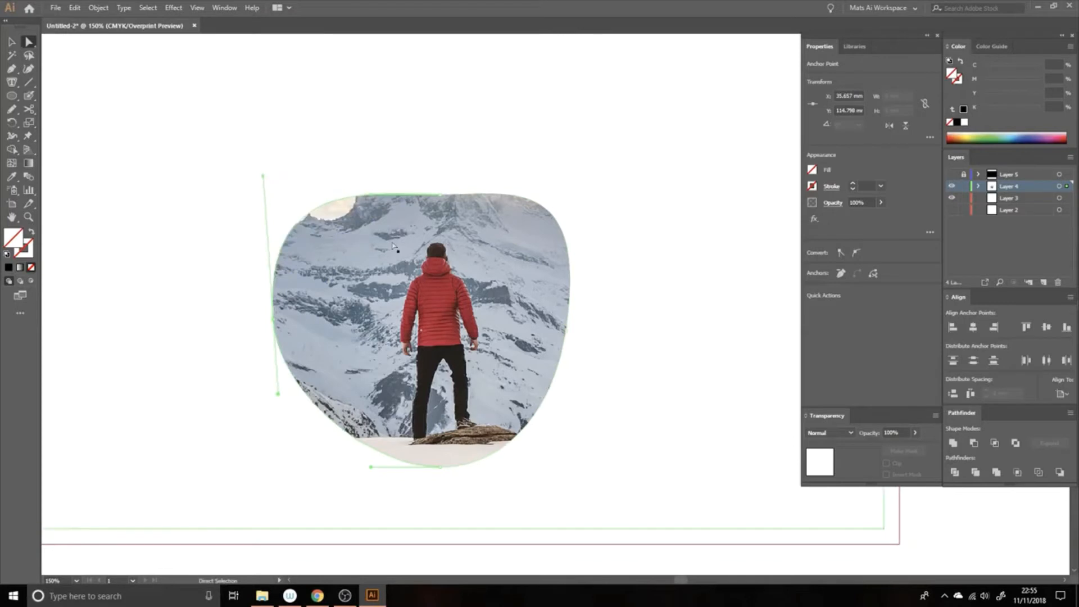
Step: Broaden the lower half of the mask path by lengthening the bottom anchor's handles and moving the right anchor outward
{"action": "left_click", "coordinate": [342, 477]}
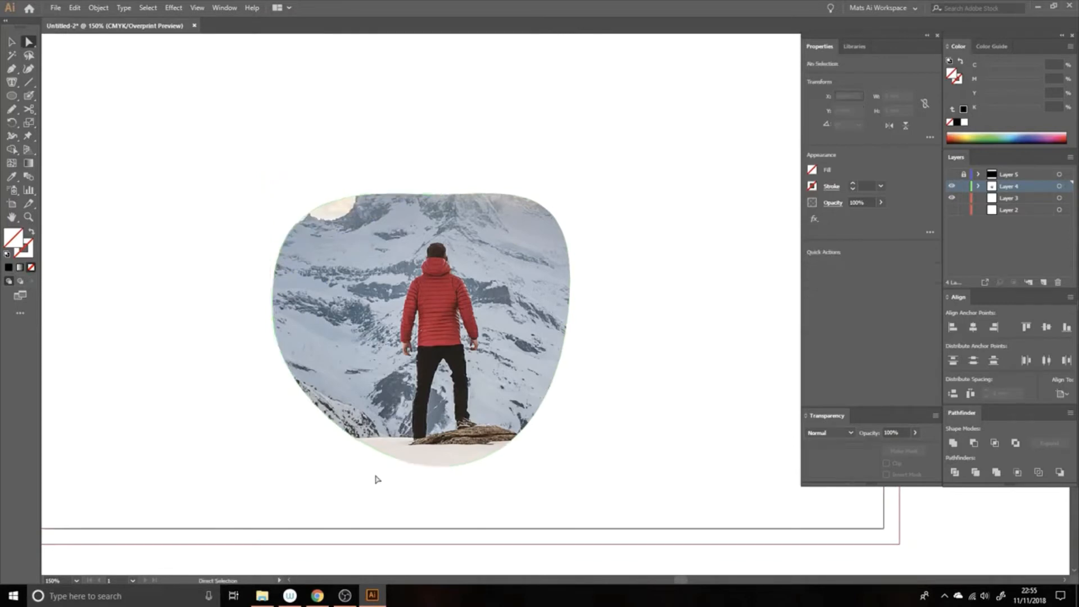
{"action": "left_click", "coordinate": [398, 463]}
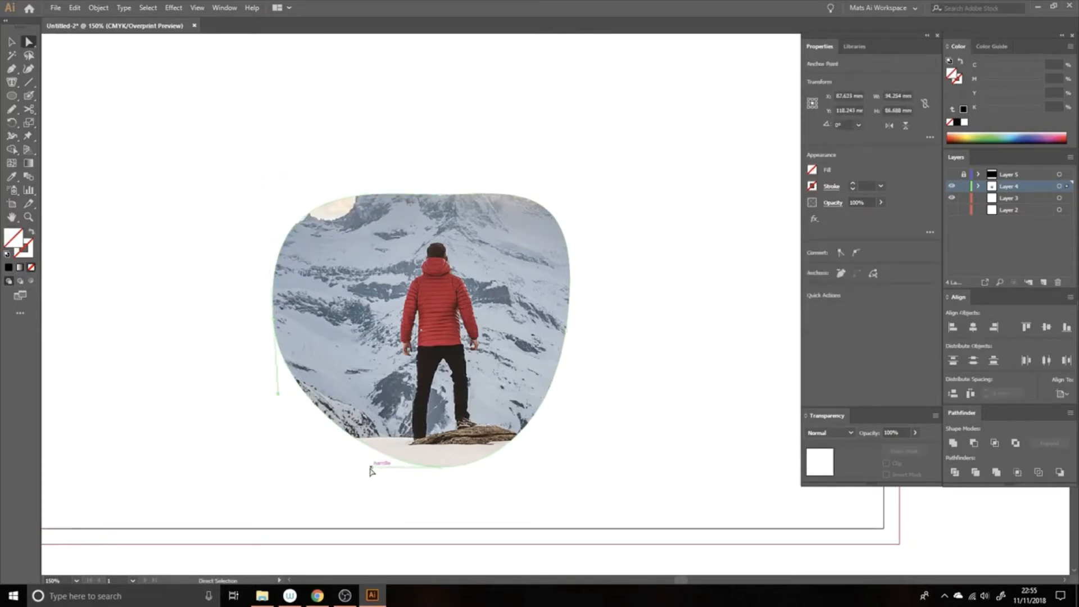
{"action": "left_click_drag", "start_coordinate": [339, 472], "coordinate": [315, 466]}
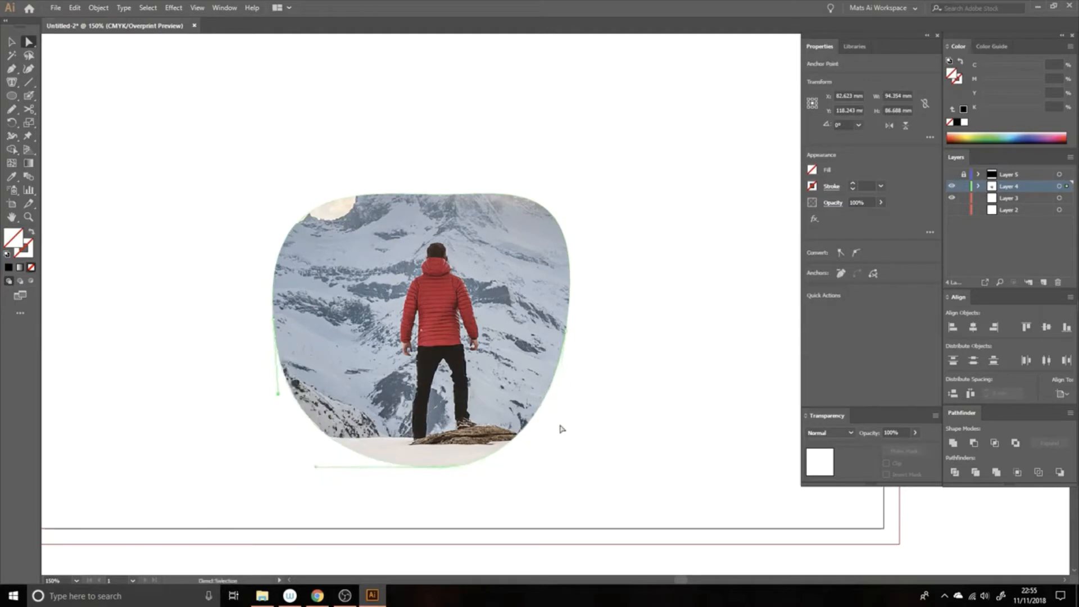
{"action": "left_click", "coordinate": [567, 334]}
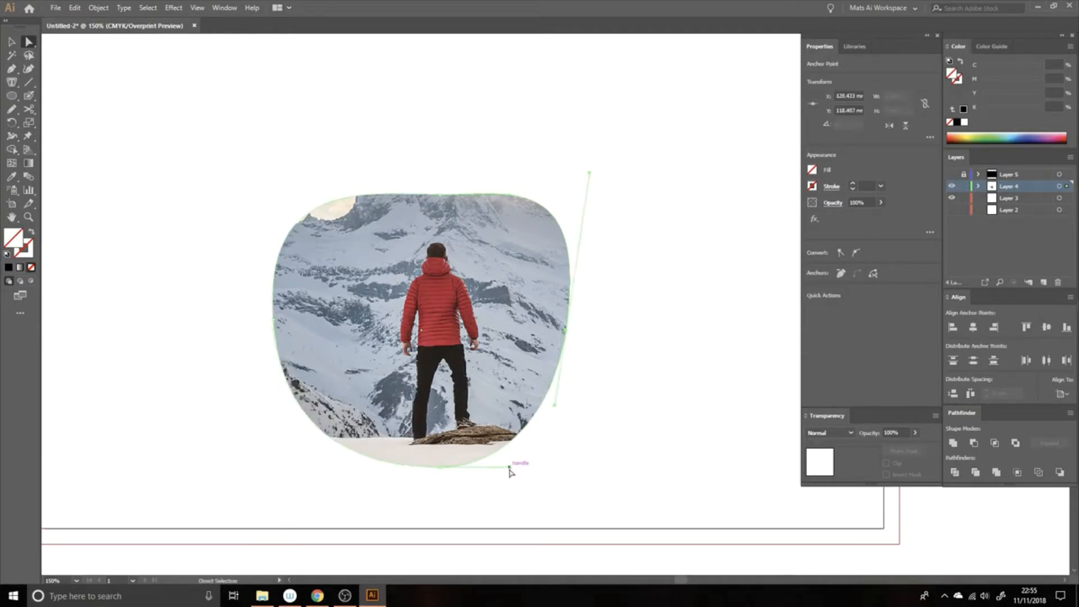
{"action": "left_click_drag", "start_coordinate": [513, 466], "coordinate": [574, 470]}
{"action": "left_click_drag", "start_coordinate": [567, 334], "coordinate": [583, 338]}
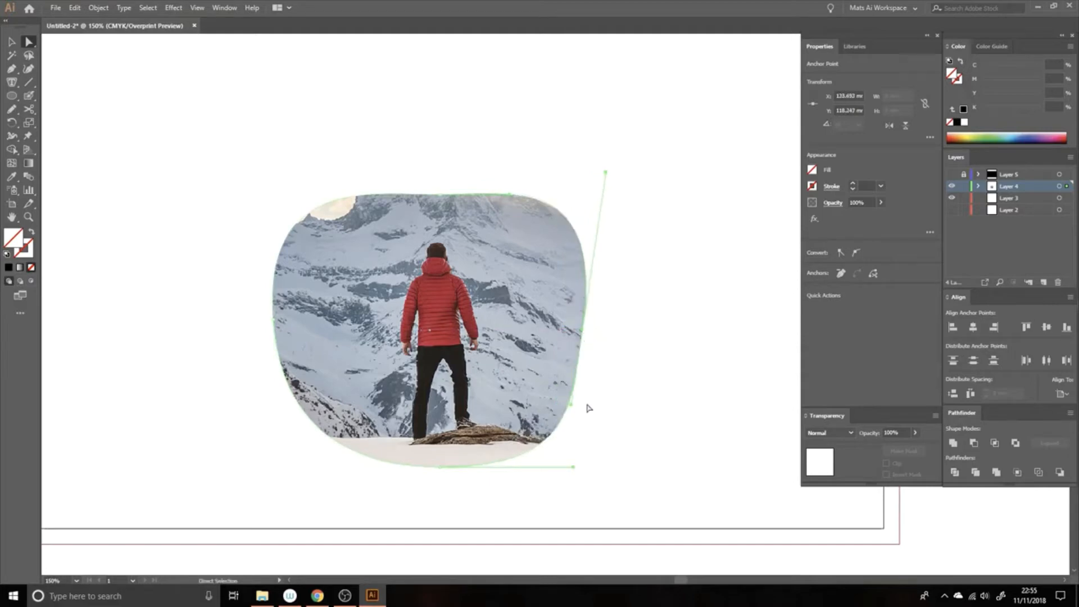
{"action": "left_click", "coordinate": [479, 563]}
Step: Scale down and reposition the photo inside the clipping mask so the mountain peak and the hiker both fit
{"action": "key", "text": "z"}
{"action": "left_click", "coordinate": [523, 324], "text": "alt"}
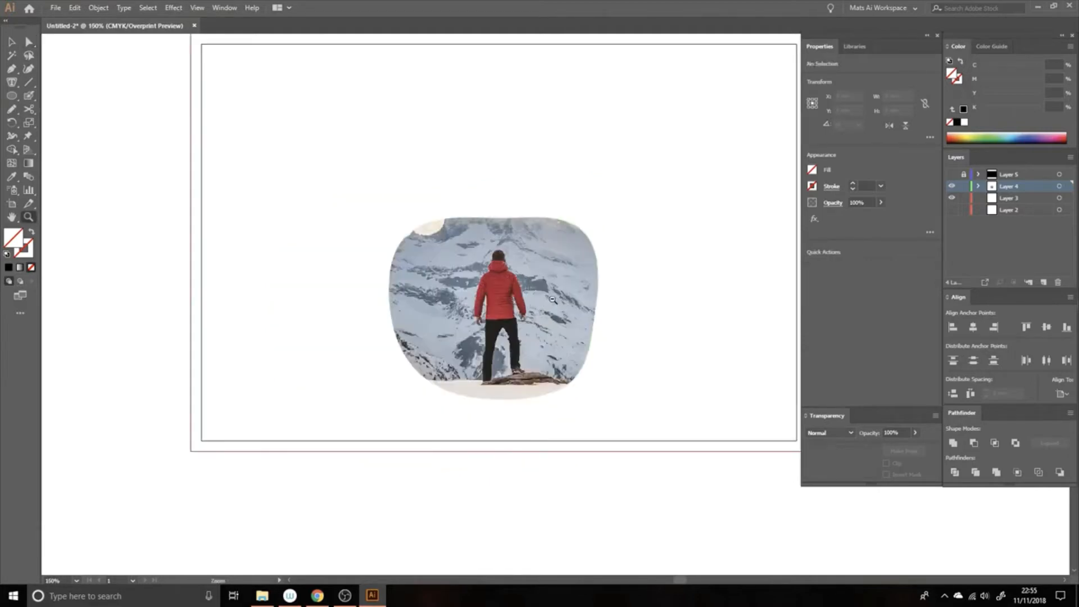
{"action": "left_click", "coordinate": [550, 300], "text": "alt"}
{"action": "left_click_drag", "start_coordinate": [548, 299], "coordinate": [477, 322]}
{"action": "key", "text": "a"}
{"action": "left_click", "coordinate": [494, 306]}
{"action": "key", "text": "v"}
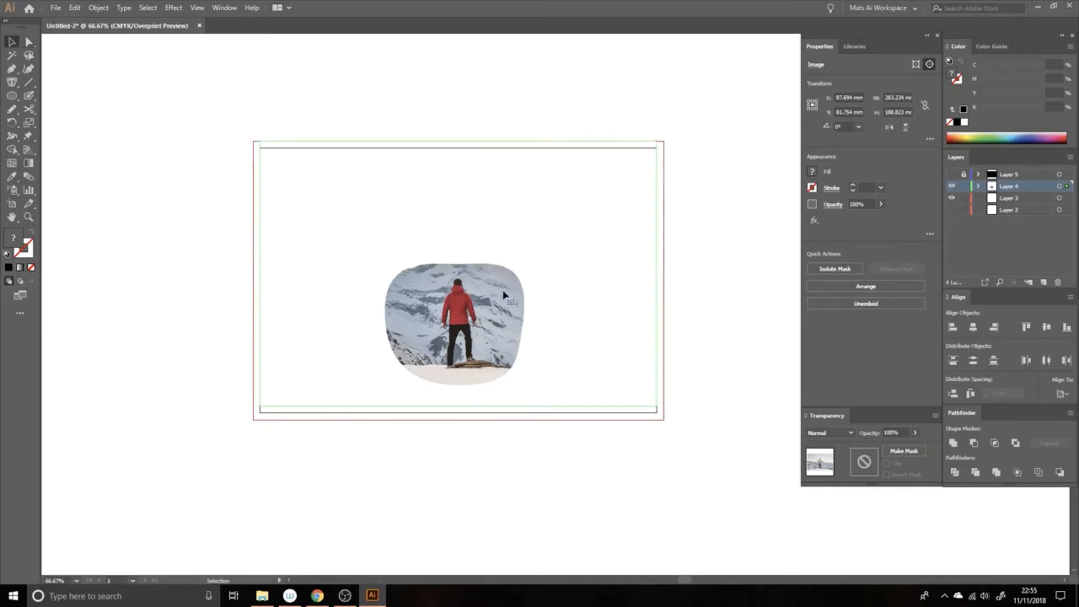
{"action": "left_click_drag", "start_coordinate": [657, 144], "coordinate": [551, 211]}
{"action": "left_click_drag", "start_coordinate": [263, 413], "coordinate": [304, 378]}
{"action": "left_click_drag", "start_coordinate": [439, 304], "coordinate": [476, 324]}
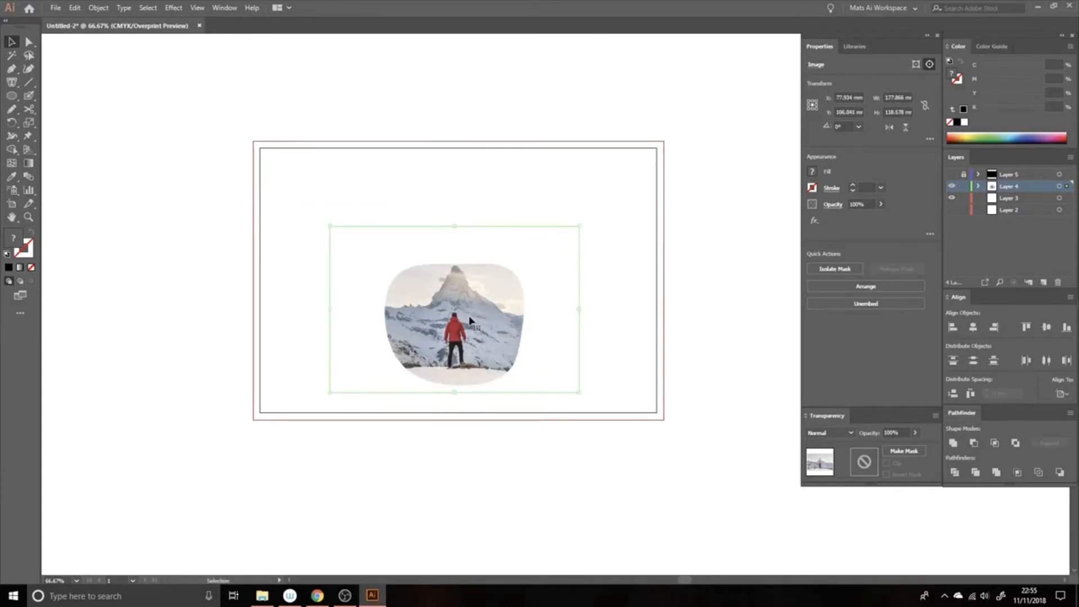
Step: Undo the scaling and repositioning of the photo inside the mask
{"action": "key", "text": "ctrl+z"}
{"action": "key", "text": "ctrl+z"}
{"action": "key", "text": "ctrl+z"}
{"action": "key", "text": "ctrl+z"}
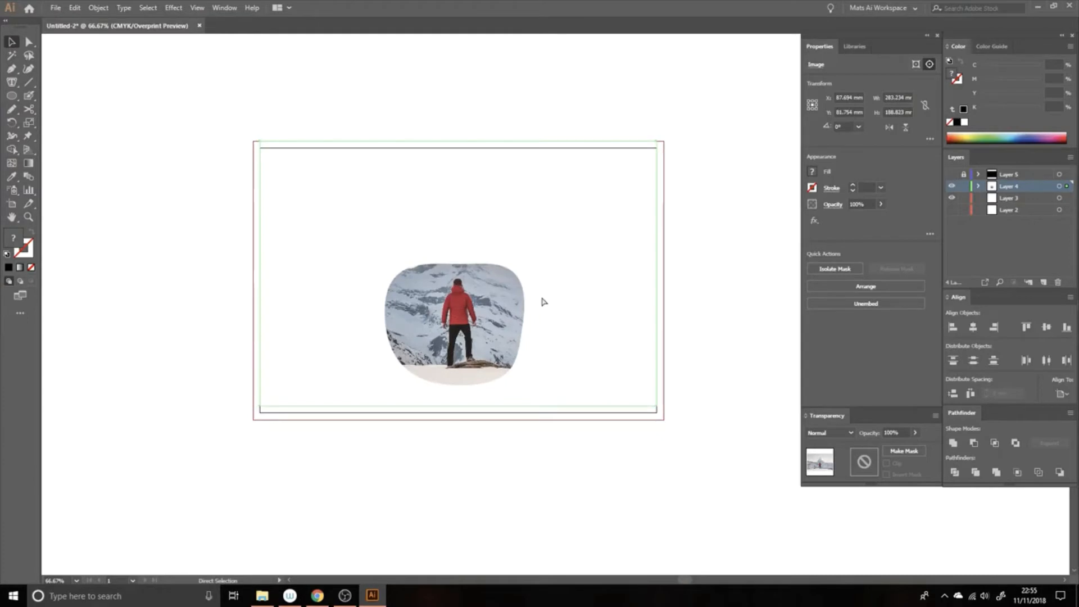
{"action": "key", "text": "ctrl+z"}
{"action": "key", "text": "ctrl+z"}
{"action": "key", "text": "ctrl+z"}
{"action": "key", "text": "ctrl+z"}
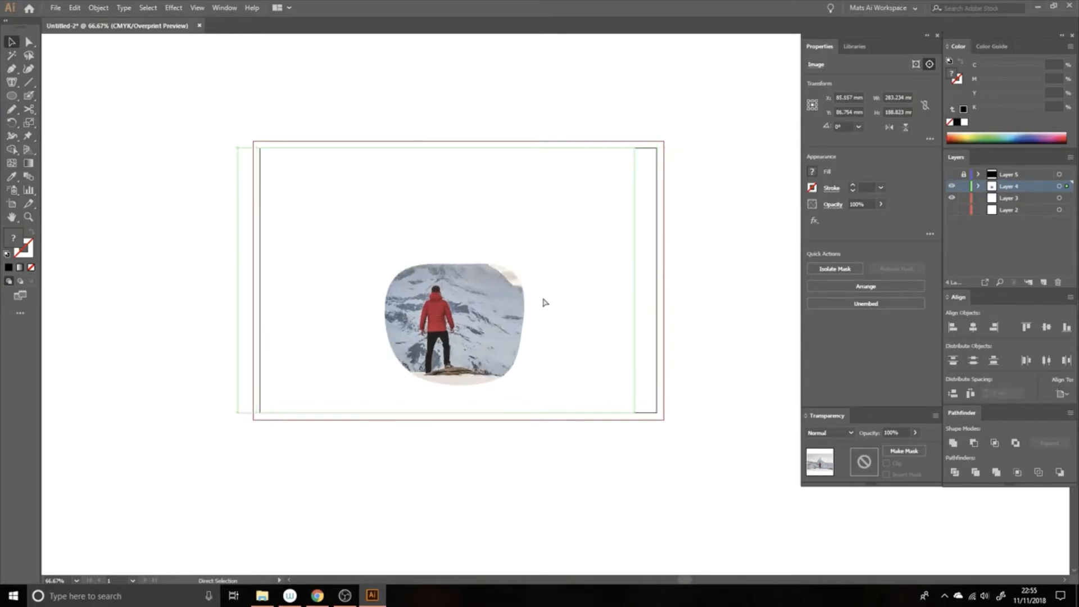
{"action": "key", "text": "ctrl+z"}
{"action": "key", "text": "a"}
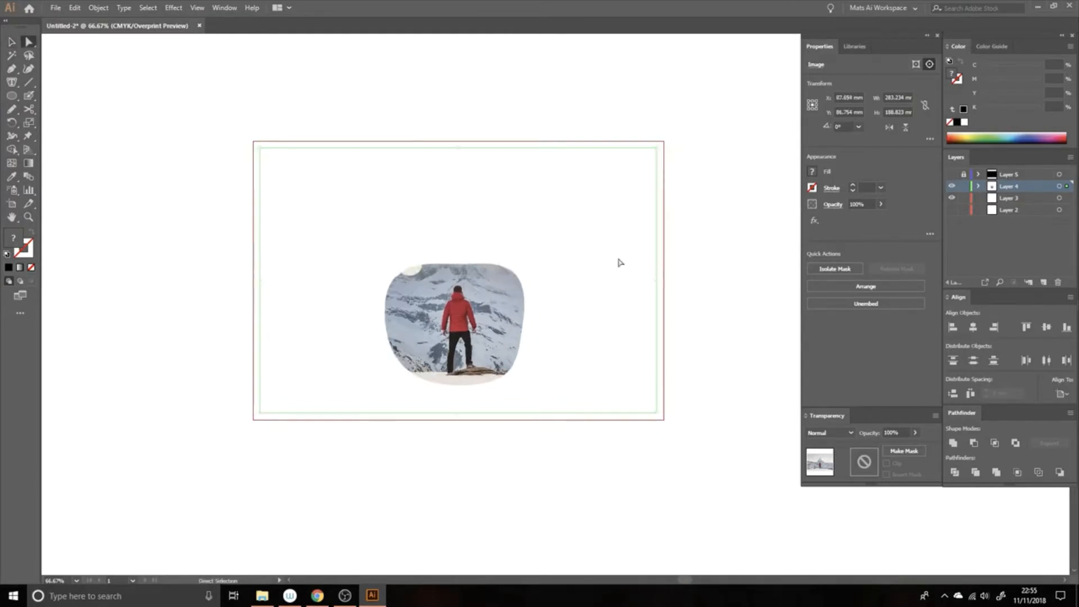
{"action": "left_click", "coordinate": [699, 227]}
{"action": "left_click", "coordinate": [525, 307]}
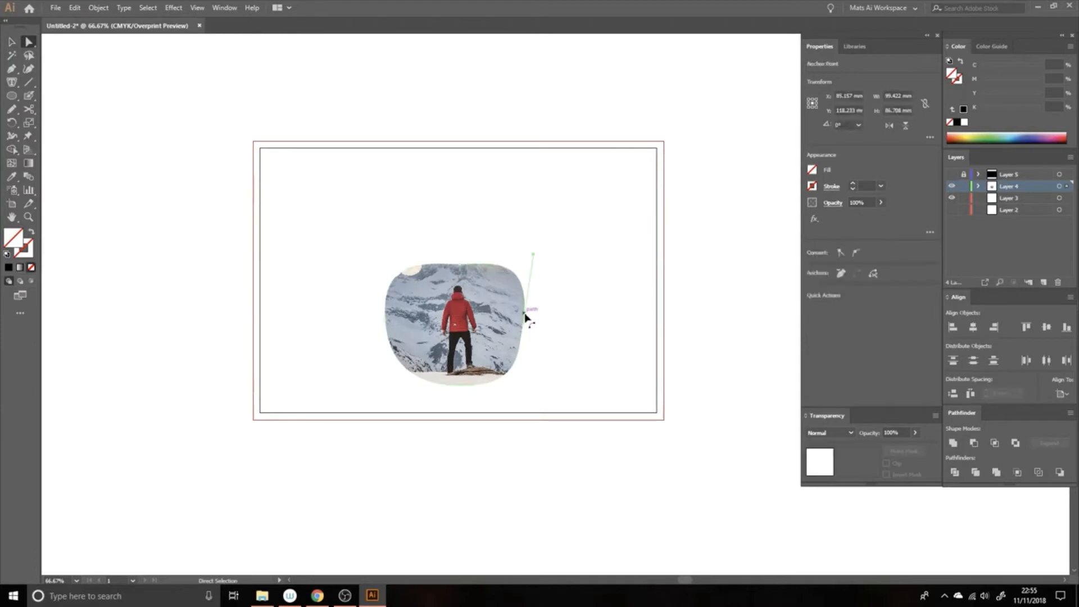
{"action": "key", "text": "v"}
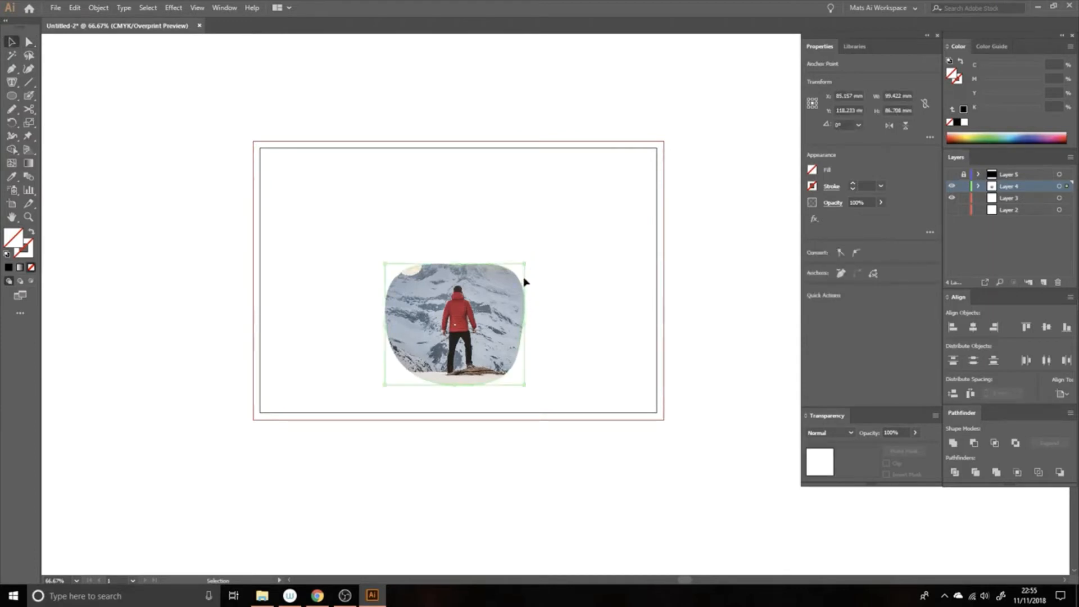
{"action": "right_click", "coordinate": [510, 269]}
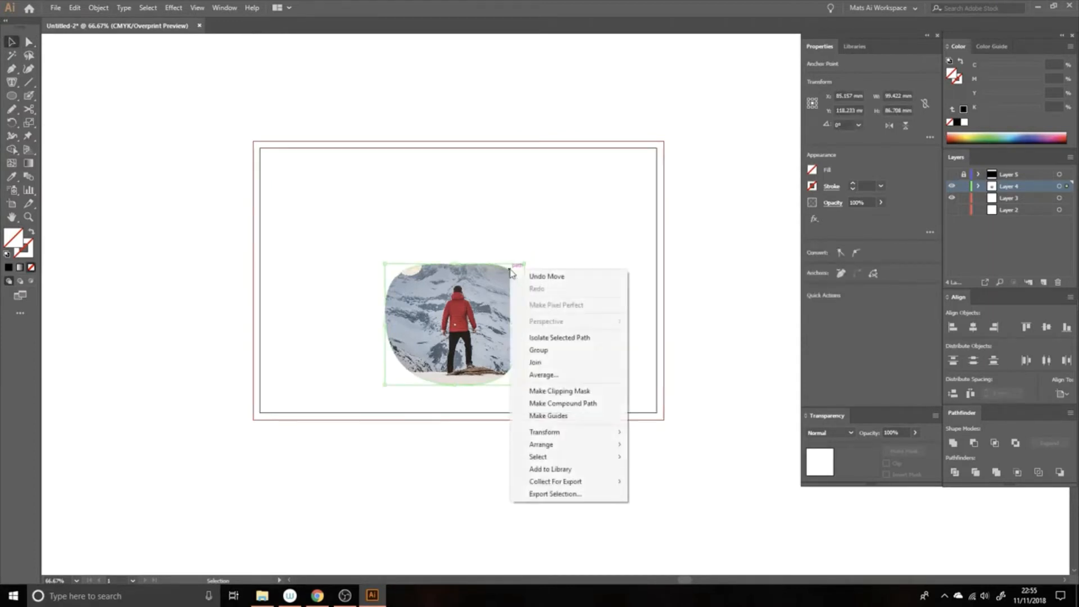
{"action": "key", "text": "ctrl+7"}
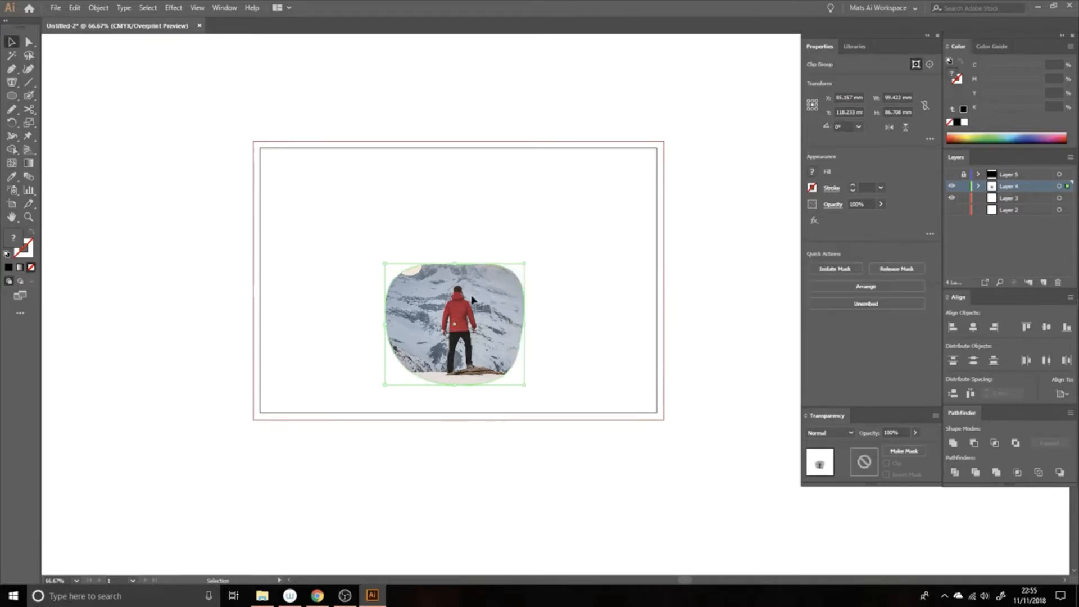
{"action": "right_click", "coordinate": [472, 305]}
{"action": "left_click", "coordinate": [525, 126]}
Step: Release the clipping mask from the photo and clear the selection
{"action": "left_click", "coordinate": [485, 328]}
{"action": "right_click", "coordinate": [455, 297]}
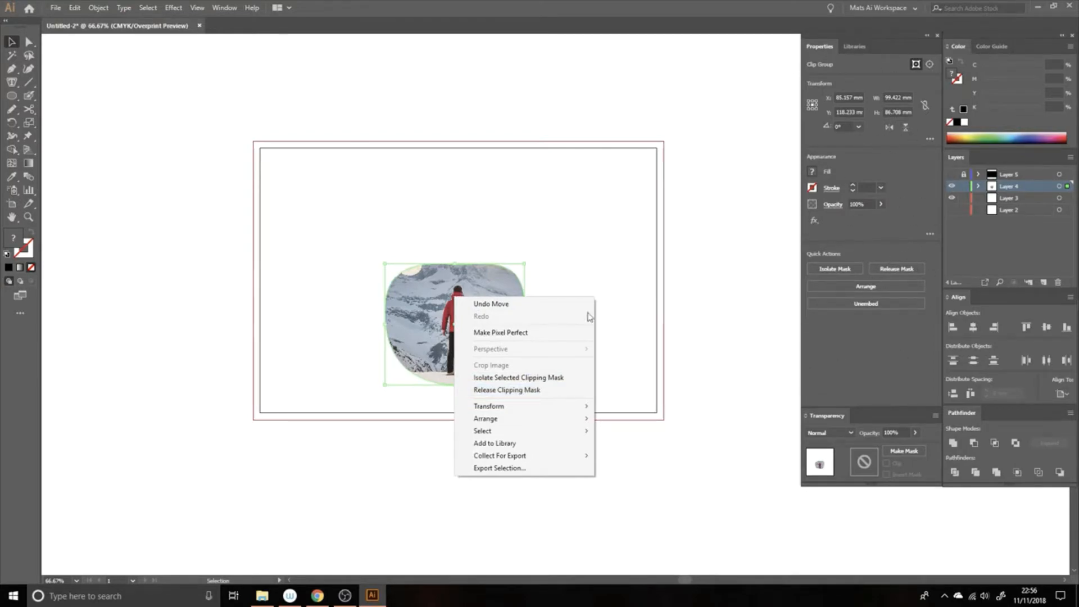
{"action": "left_click", "coordinate": [539, 390]}
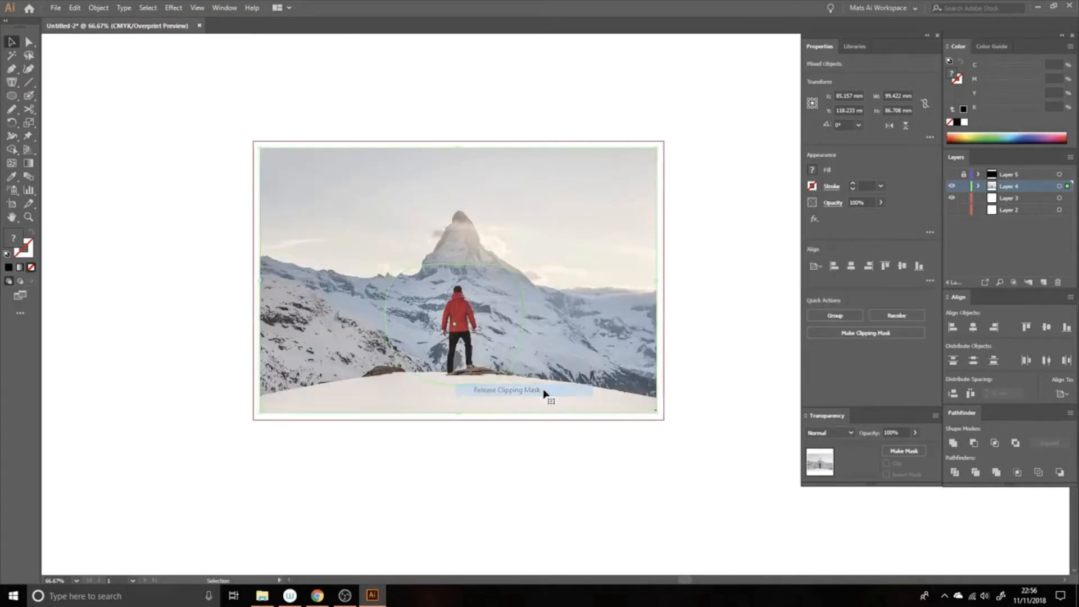
{"action": "left_click", "coordinate": [679, 185]}
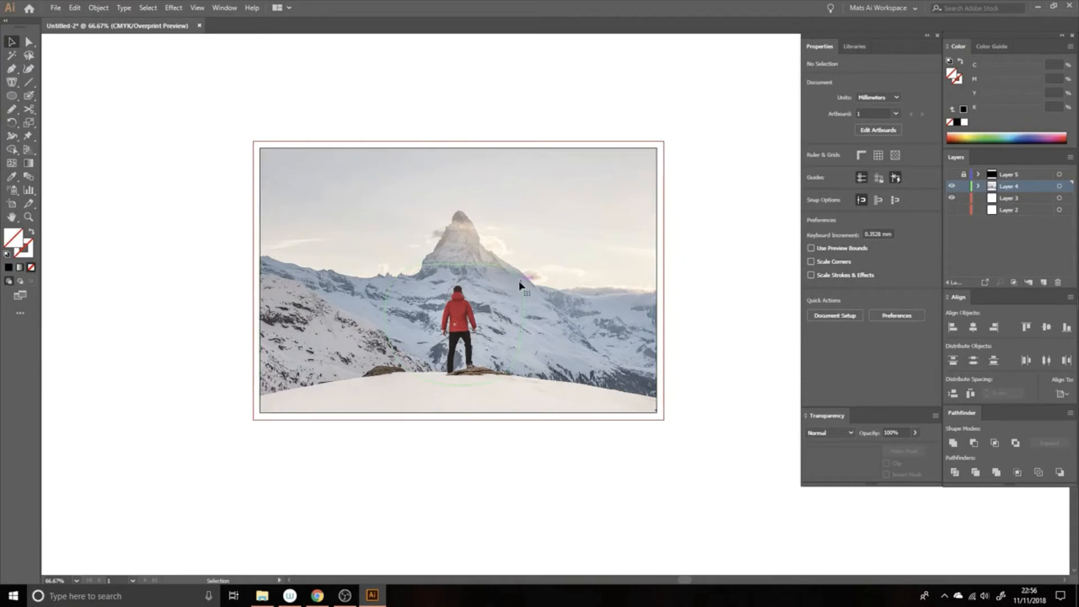
{"action": "left_click", "coordinate": [520, 285]}
{"action": "key", "text": "ctrl+shift+a"}
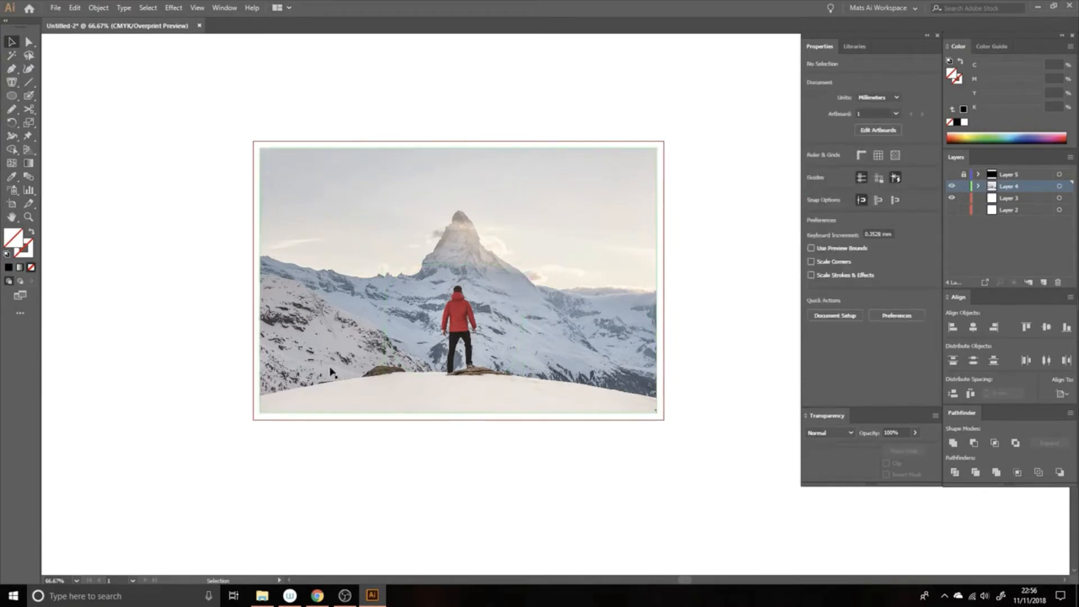
{"action": "key", "text": "z"}
{"action": "left_click", "coordinate": [490, 324]}
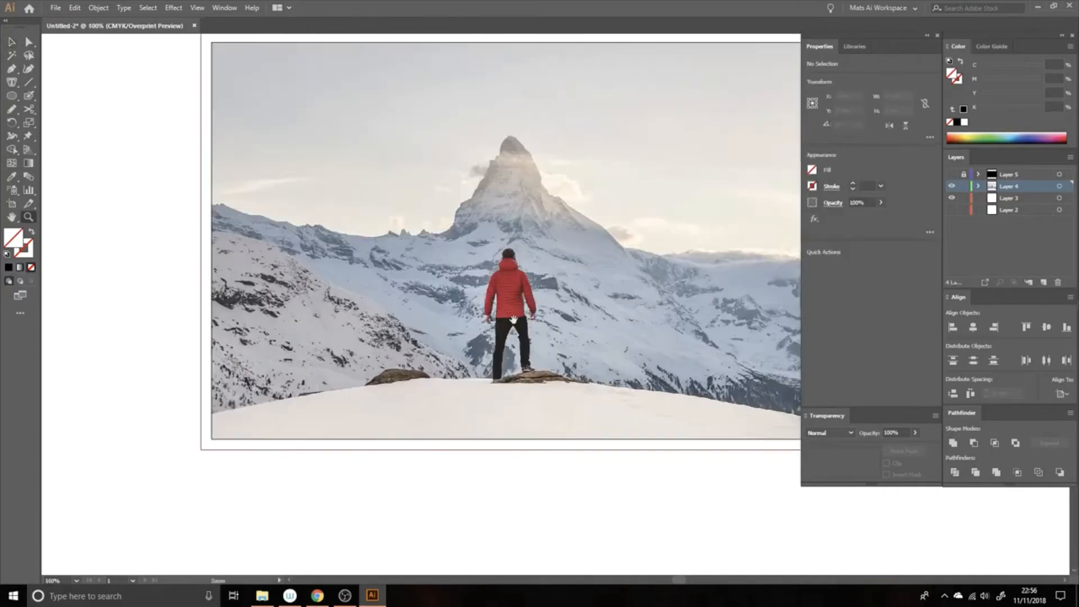
{"action": "key", "text": "space"}
{"action": "left_click_drag", "start_coordinate": [516, 316], "coordinate": [417, 354]}
{"action": "key", "text": "v"}
{"action": "key", "text": "z"}
{"action": "left_click", "coordinate": [469, 298], "text": "alt"}
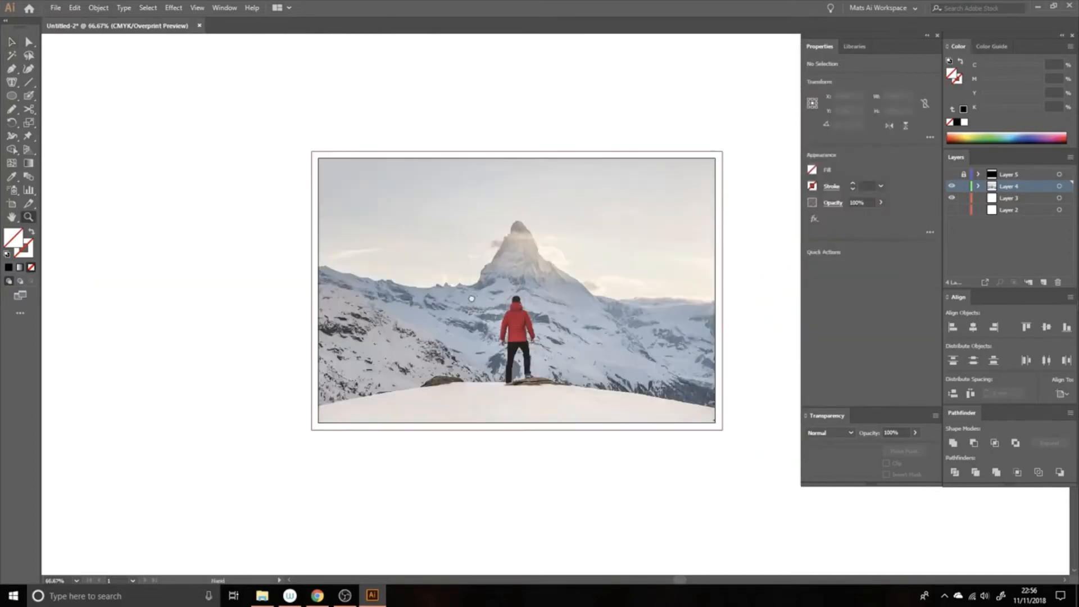
Step: Show and unlock Layer 5 with the black stripes above the photo, and lock Layer 4
{"action": "key", "text": "space"}
{"action": "left_click_drag", "start_coordinate": [517, 229], "coordinate": [478, 231]}
{"action": "key", "text": "v"}
{"action": "key", "text": "z"}
{"action": "left_click", "coordinate": [525, 246]}
{"action": "key", "text": "space"}
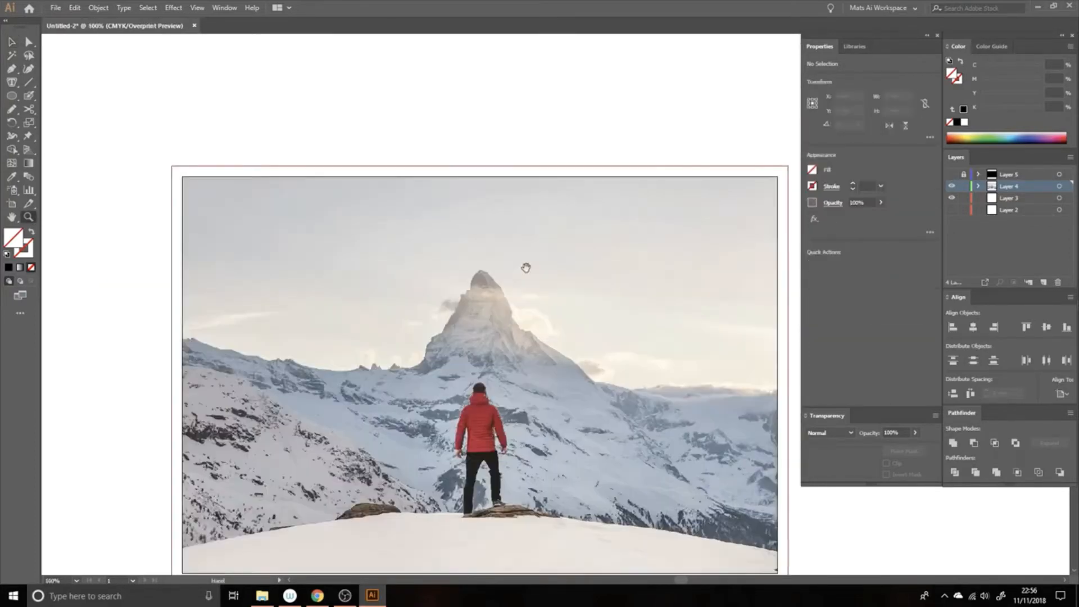
{"action": "left_click_drag", "start_coordinate": [529, 266], "coordinate": [447, 182]}
{"action": "key", "text": "v"}
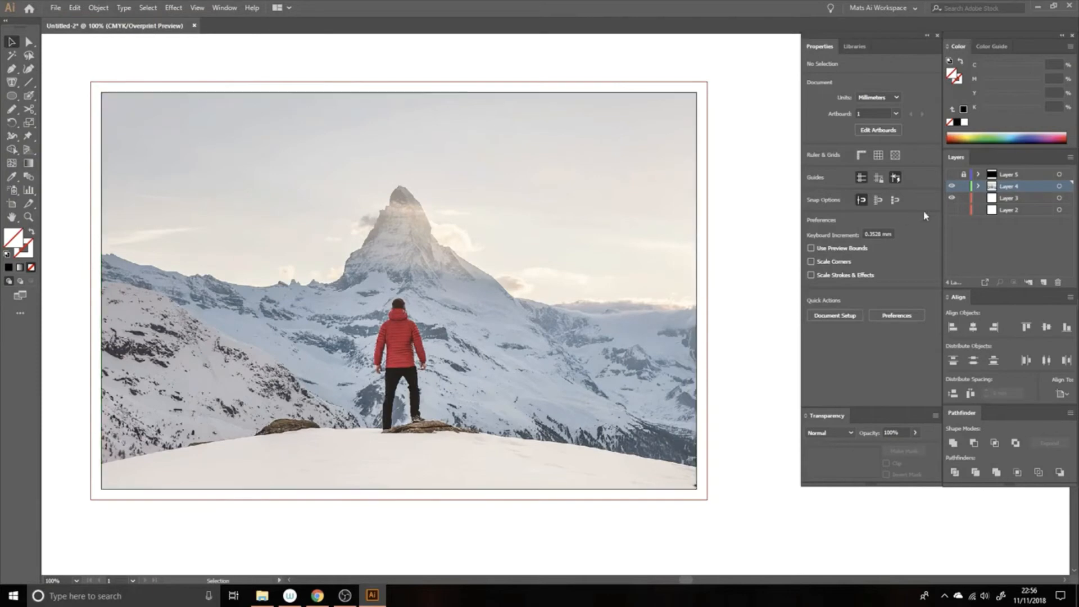
{"action": "left_click", "coordinate": [952, 174]}
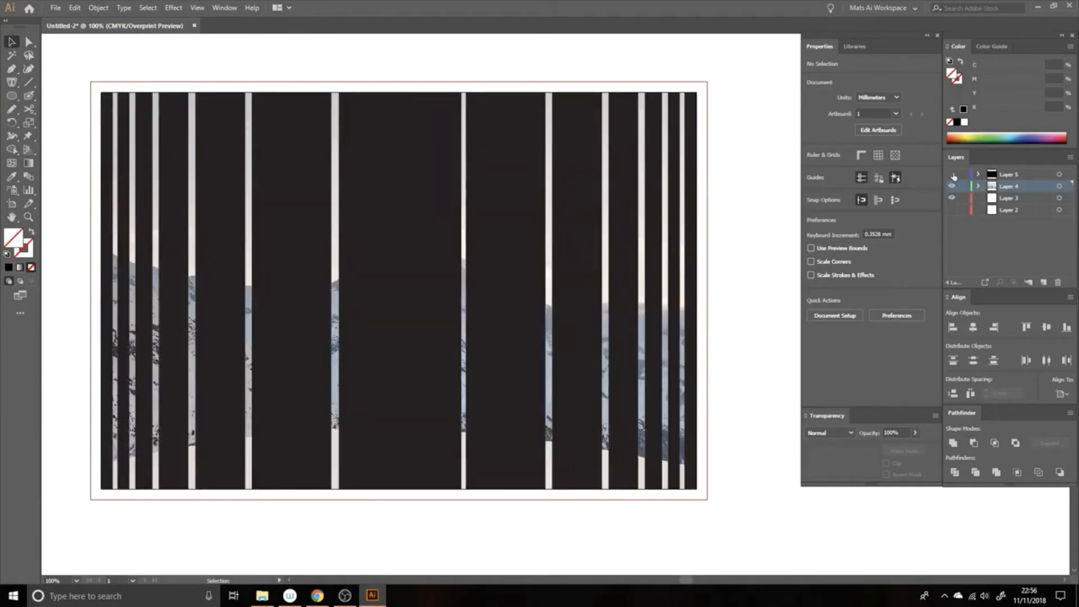
{"action": "left_click", "coordinate": [953, 174]}
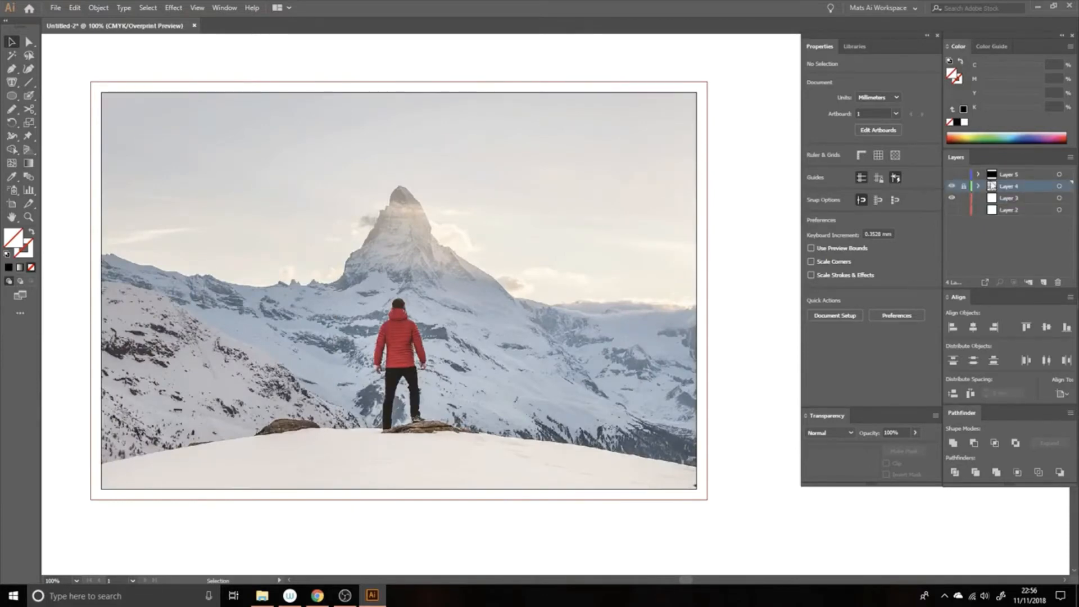
{"action": "left_click", "coordinate": [951, 176]}
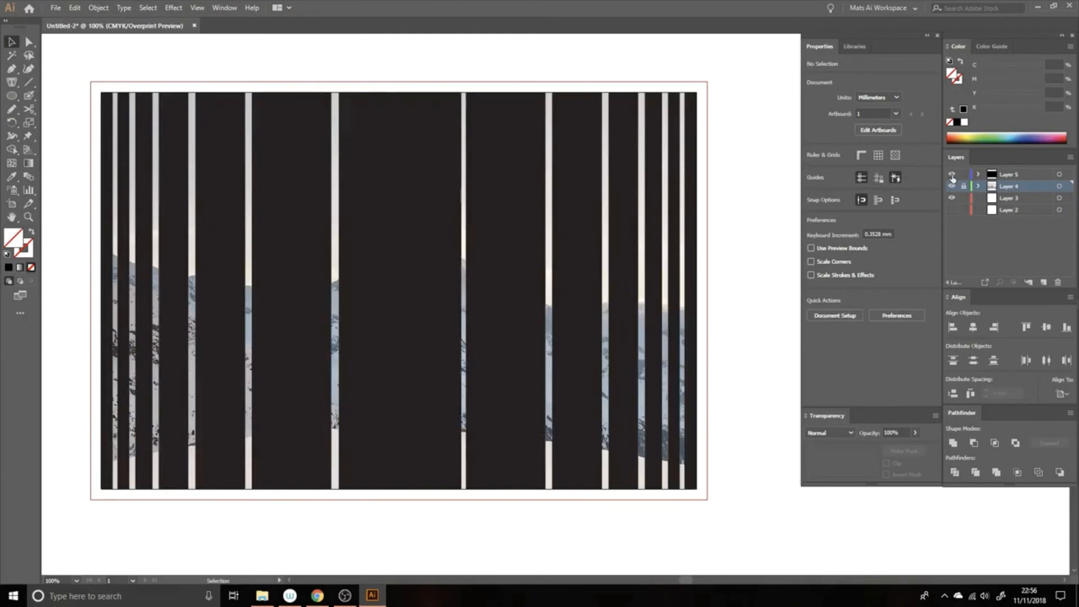
Step: Make the black stripes a compound shape with Pathfinder, clear the selection and unlock Layer 4
{"action": "left_click", "coordinate": [670, 152]}
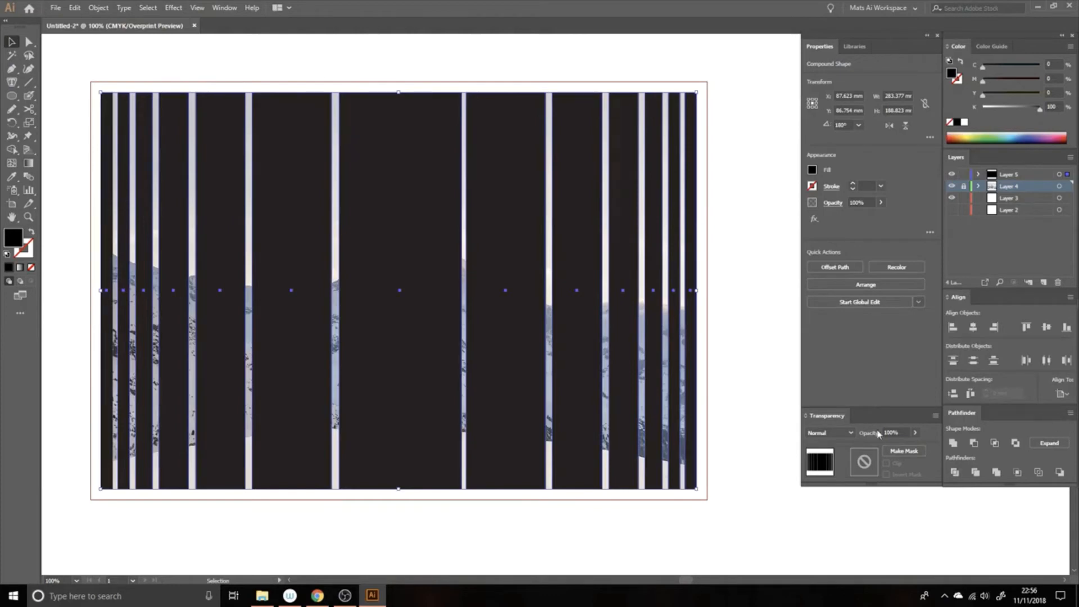
{"action": "left_click", "coordinate": [224, 8]}
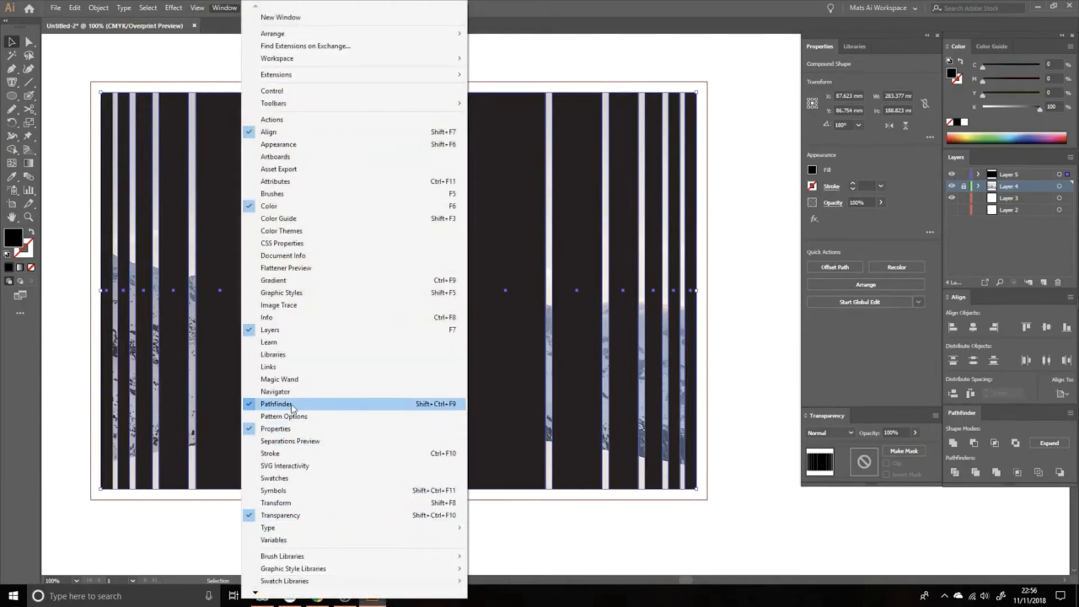
{"action": "left_click", "coordinate": [229, 10]}
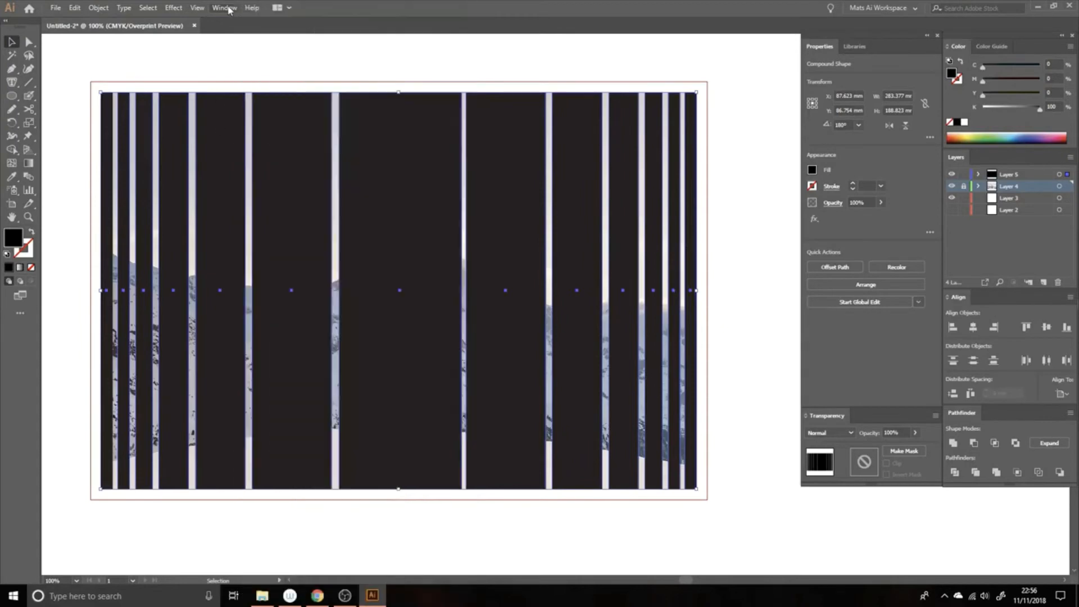
{"action": "left_click", "coordinate": [1069, 414]}
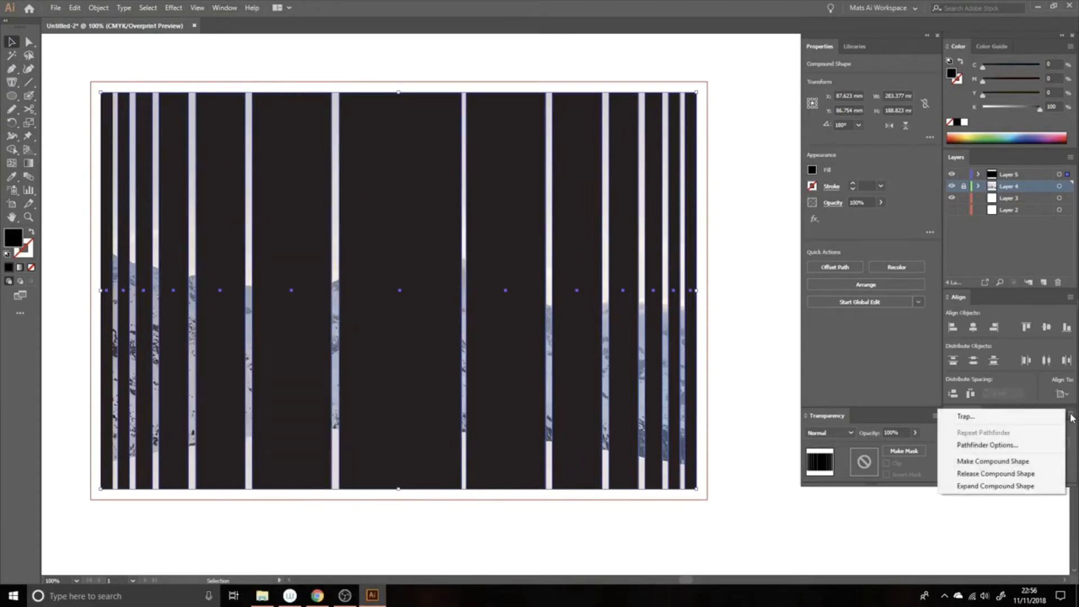
{"action": "left_click", "coordinate": [1049, 462]}
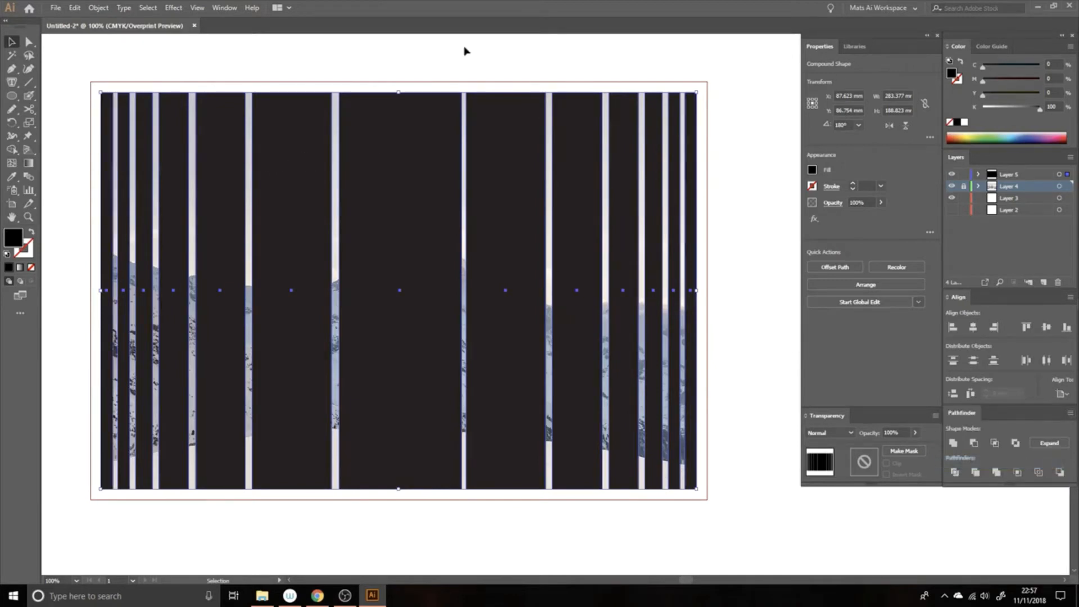
{"action": "left_click", "coordinate": [458, 70]}
{"action": "left_click", "coordinate": [427, 126]}
{"action": "left_click", "coordinate": [740, 119]}
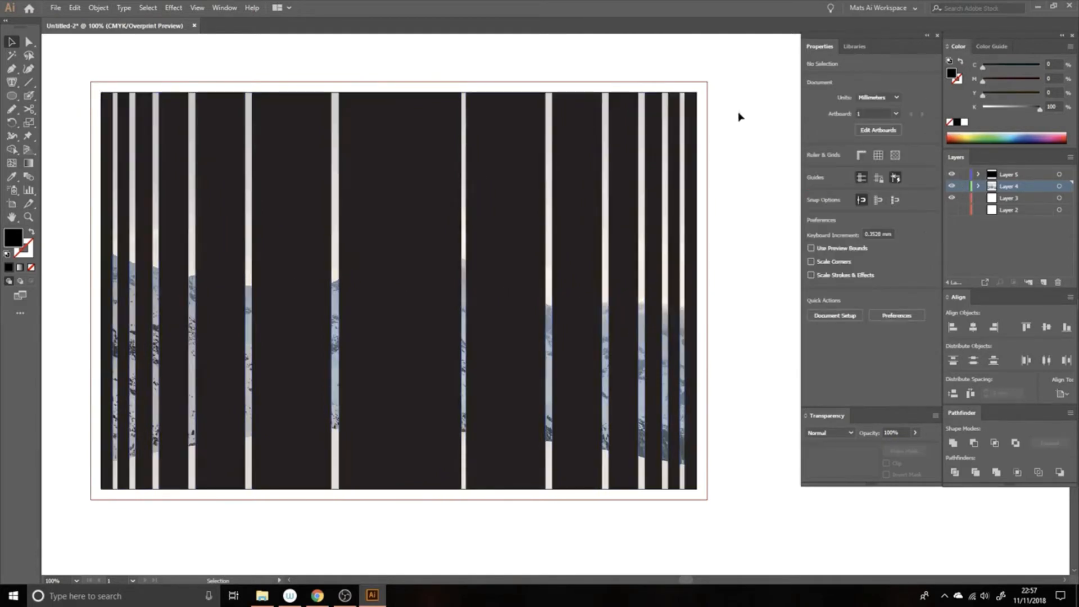
Step: Select the black stripes together with the photo, make a clipping mask from them, and clear the selection
{"action": "left_click", "coordinate": [951, 173]}
{"action": "left_click", "coordinate": [952, 173]}
{"action": "left_click_drag", "start_coordinate": [772, 151], "coordinate": [560, 292]}
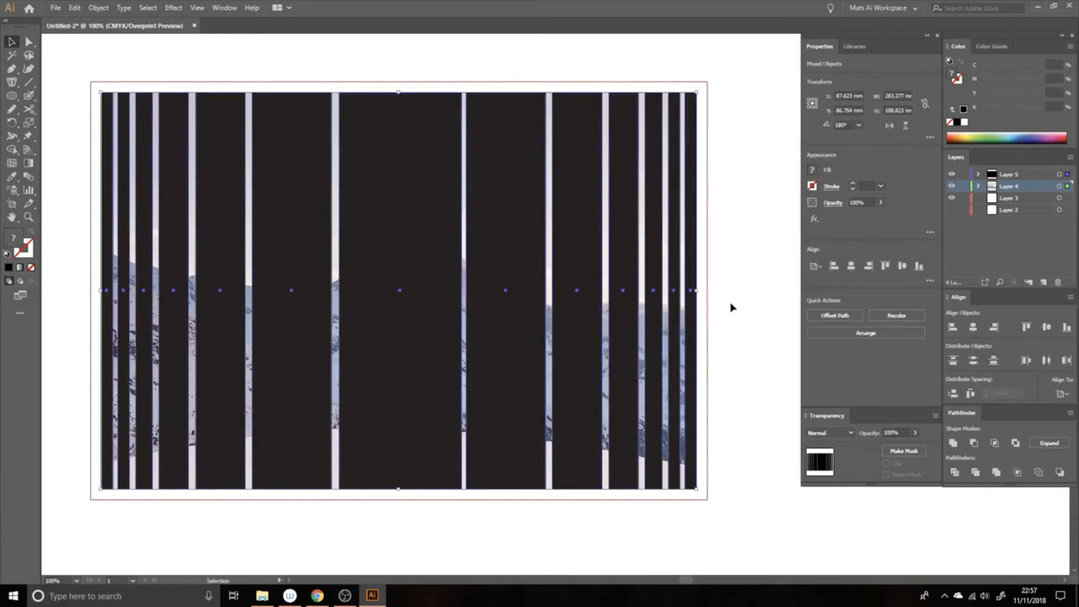
{"action": "key", "text": "a"}
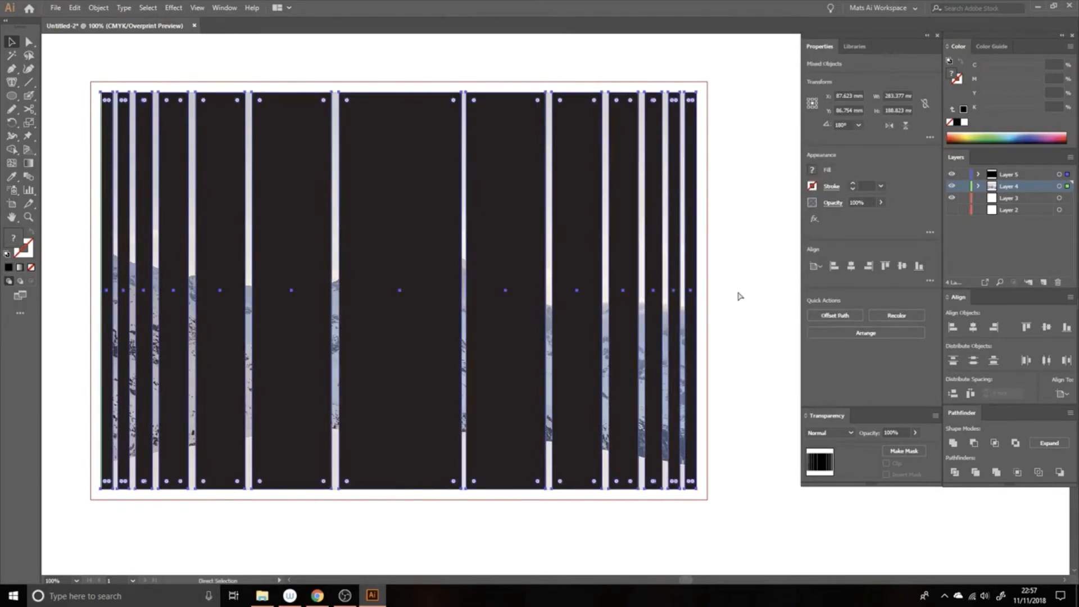
{"action": "key", "text": "ctrl+7"}
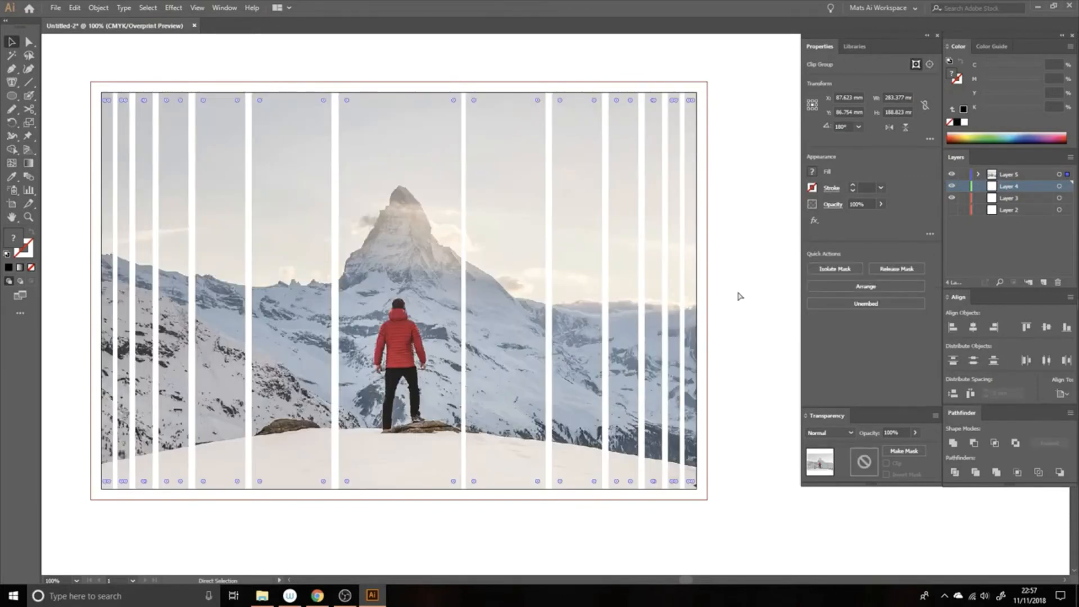
{"action": "key", "text": "v"}
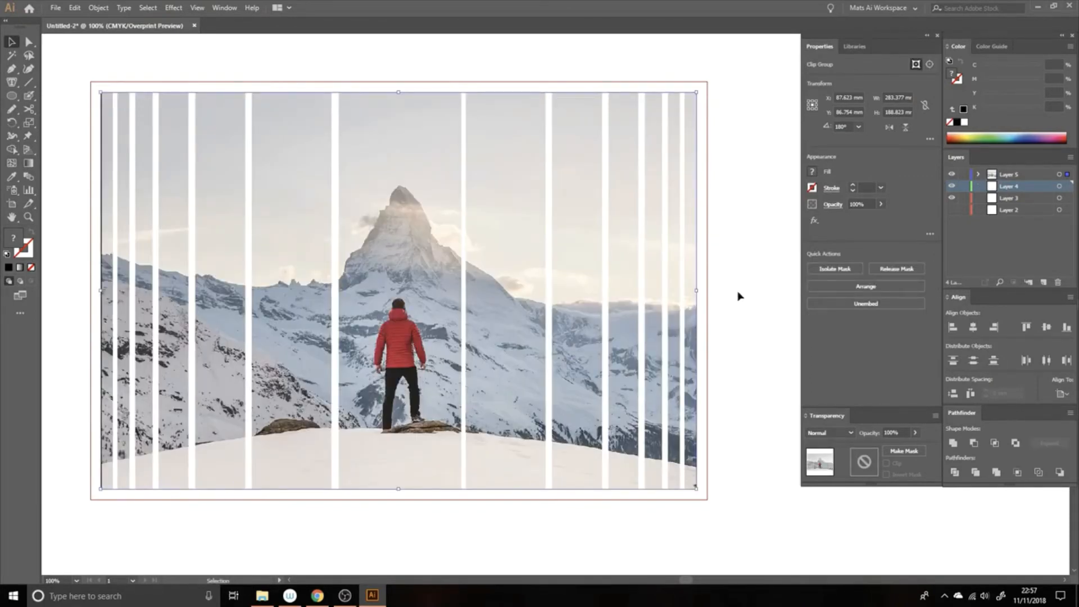
{"action": "left_click", "coordinate": [741, 295]}
Step: Select only the central stripe of the clipping mask and narrow it from its right edge to about 56.4 mm
{"action": "key", "text": "a"}
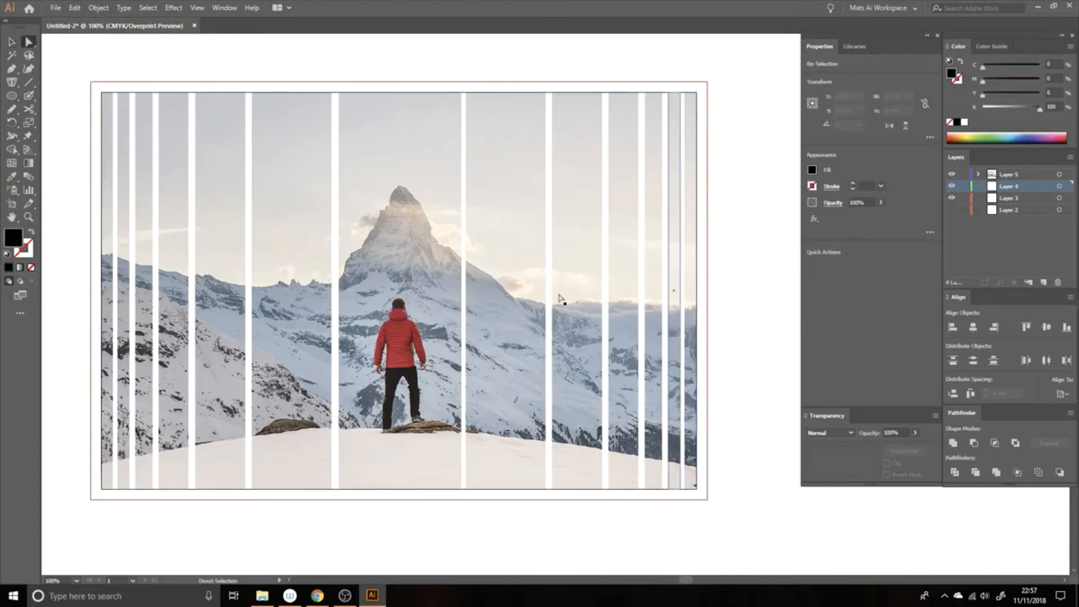
{"action": "left_click", "coordinate": [462, 331]}
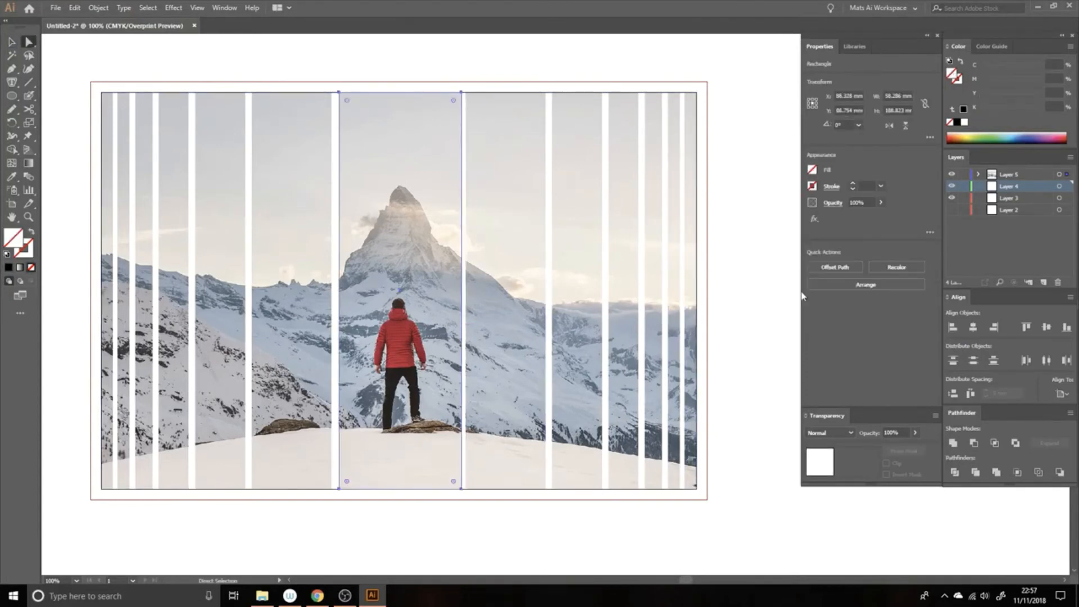
{"action": "left_click", "coordinate": [776, 286]}
{"action": "left_click", "coordinate": [434, 302]}
{"action": "key", "text": "v"}
{"action": "left_click_drag", "start_coordinate": [461, 291], "coordinate": [457, 291]}
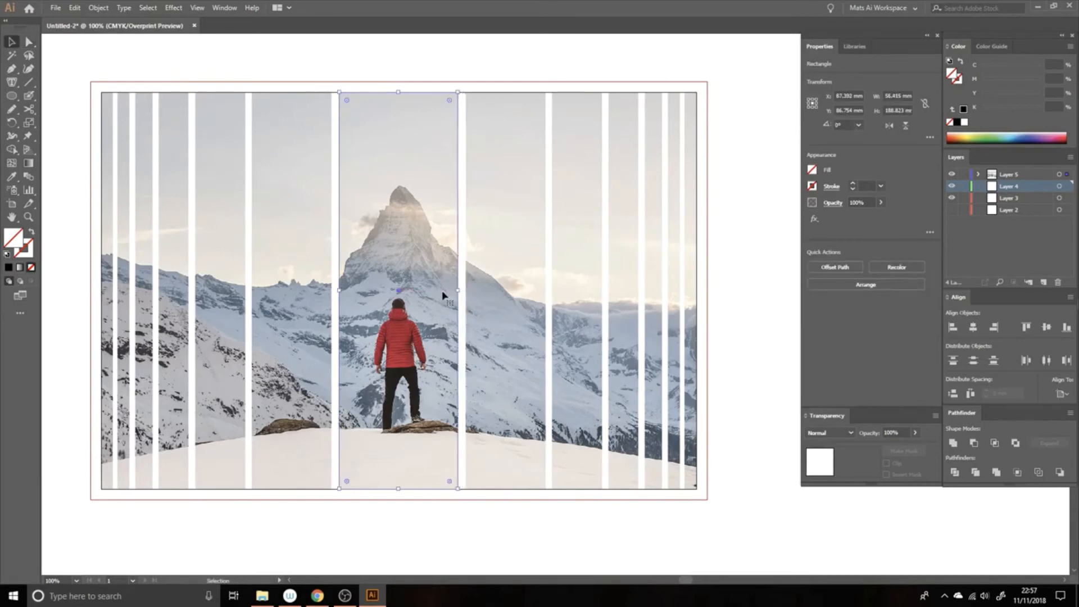
Step: Narrow the central mask stripe further from both sides around the hiker
{"action": "left_click_drag", "start_coordinate": [342, 291], "coordinate": [361, 291]}
{"action": "left_click_drag", "start_coordinate": [457, 291], "coordinate": [443, 291]}
{"action": "left_click", "coordinate": [472, 309]}
Step: Fully round the corners of the two mask stripes on either side of the central one
{"action": "key", "text": "q"}
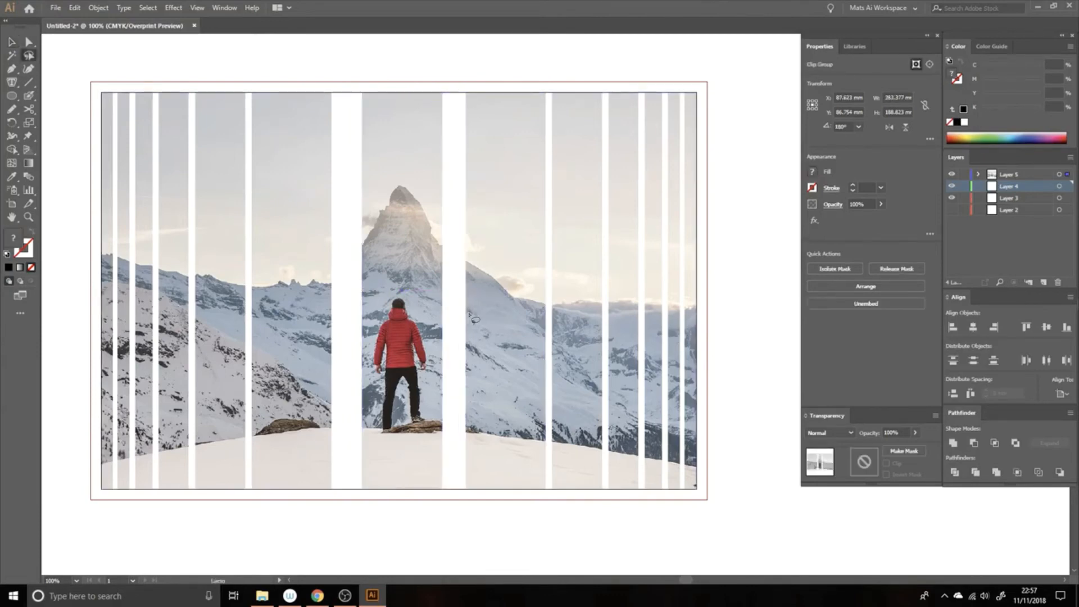
{"action": "key", "text": "a"}
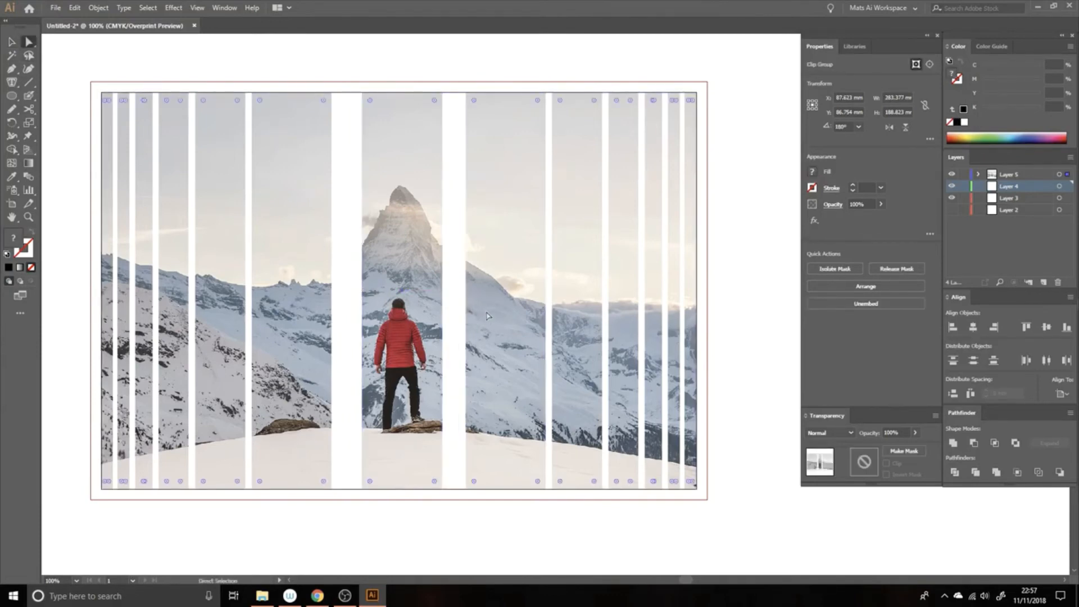
{"action": "left_click", "coordinate": [733, 316]}
{"action": "left_click", "coordinate": [510, 356]}
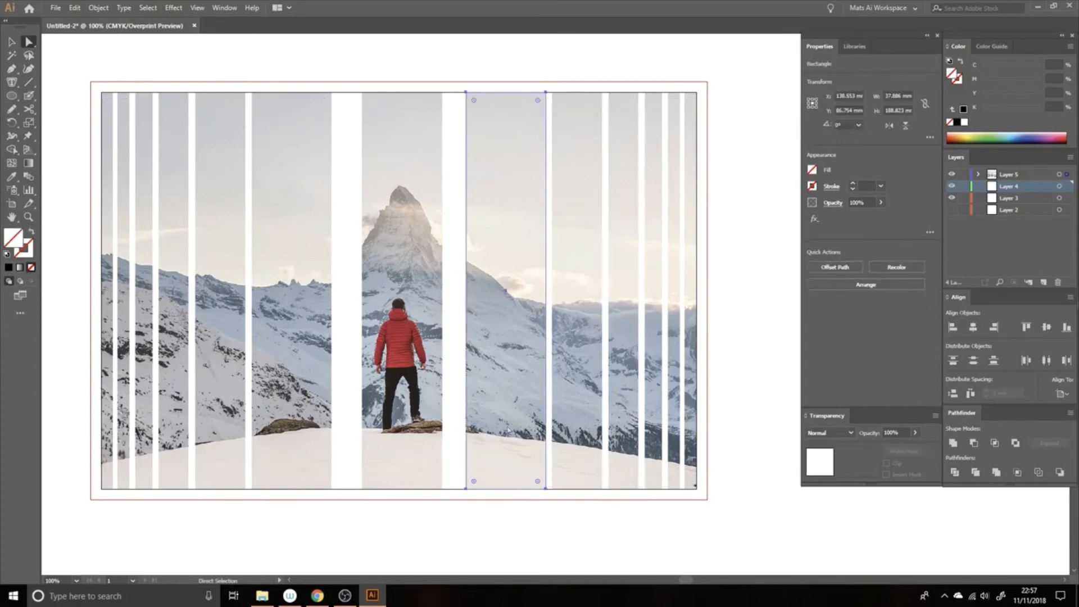
{"action": "left_click_drag", "start_coordinate": [474, 482], "coordinate": [493, 436]}
{"action": "left_click", "coordinate": [277, 451]}
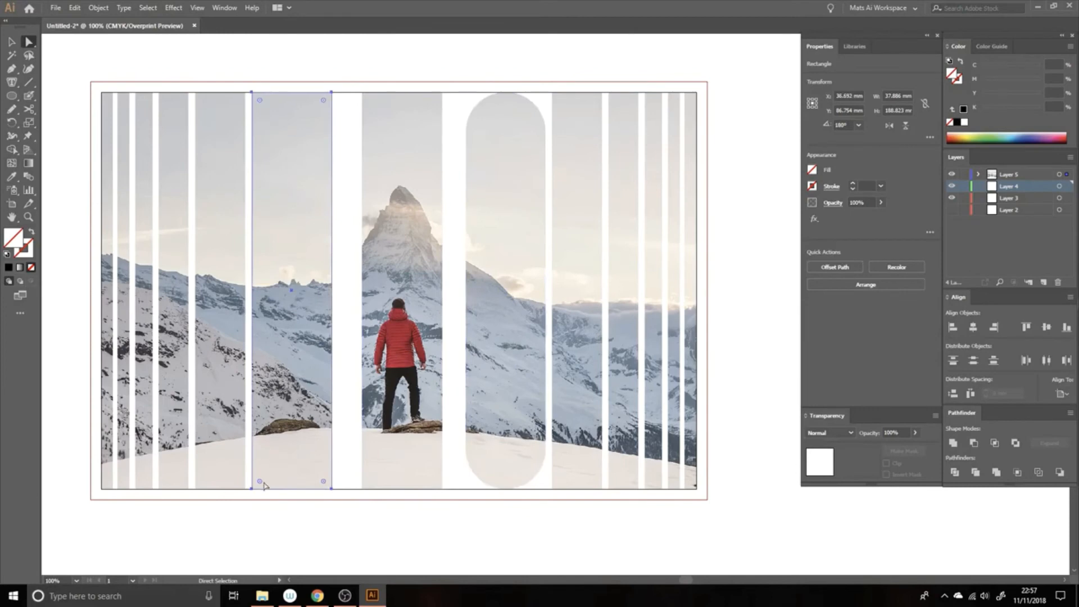
{"action": "left_click_drag", "start_coordinate": [260, 483], "coordinate": [284, 416]}
Step: Narrow the mask stripe left of the left rounded stripe by moving its right edge inward, then clear the selection
{"action": "left_click", "coordinate": [247, 338]}
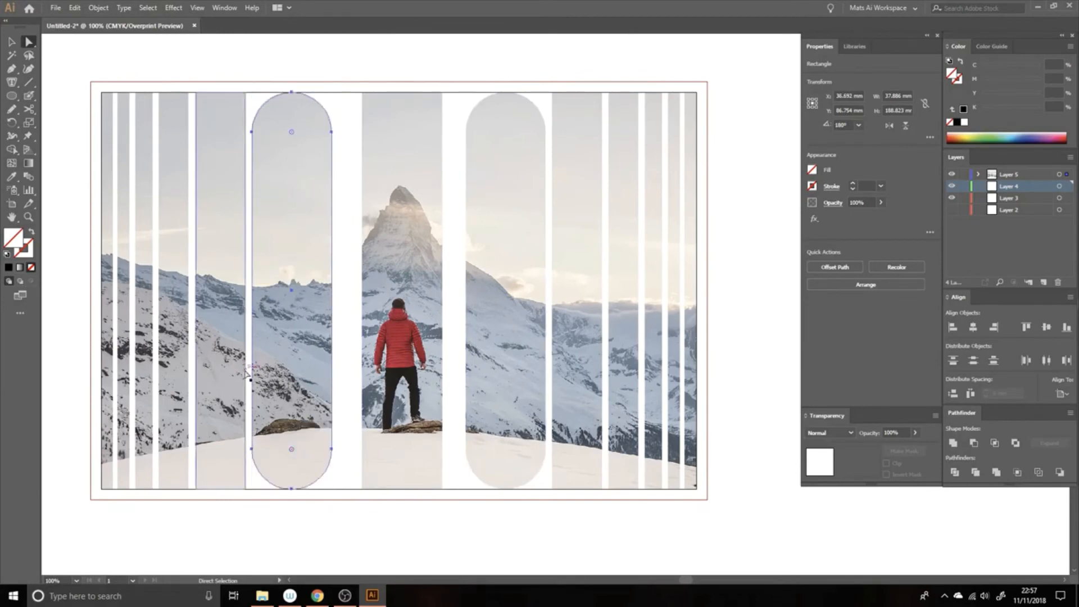
{"action": "key", "text": "v"}
{"action": "left_click_drag", "start_coordinate": [243, 289], "coordinate": [219, 290]}
{"action": "left_click", "coordinate": [407, 74]}
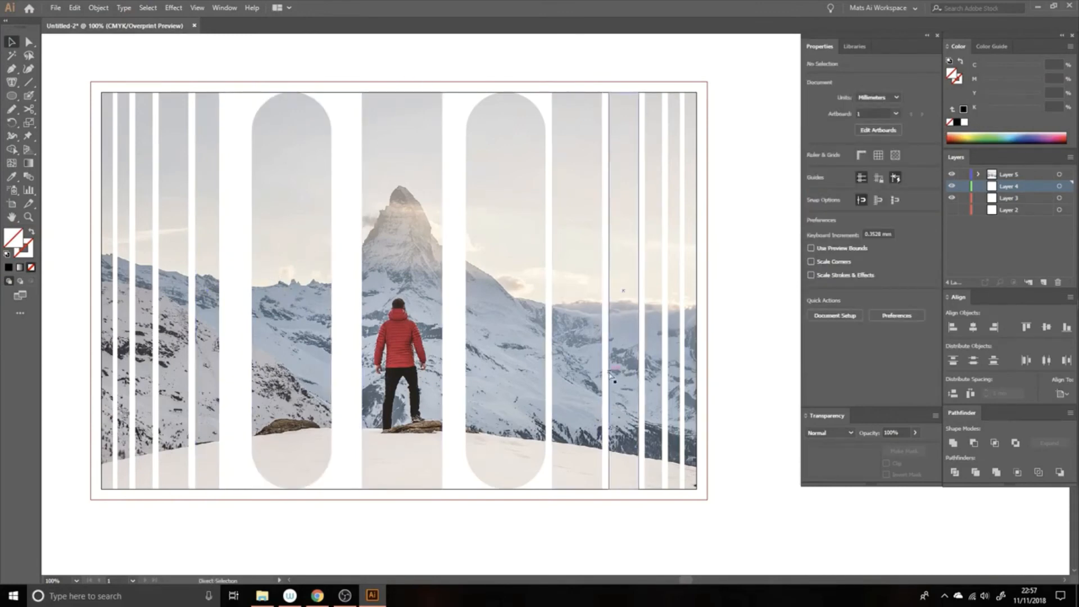
Step: Undo the stripe narrowing, both corner roundings and the further narrowing of the central stripe
{"action": "key", "text": "ctrl+z"}
{"action": "key", "text": "ctrl+z"}
{"action": "key", "text": "ctrl+z"}
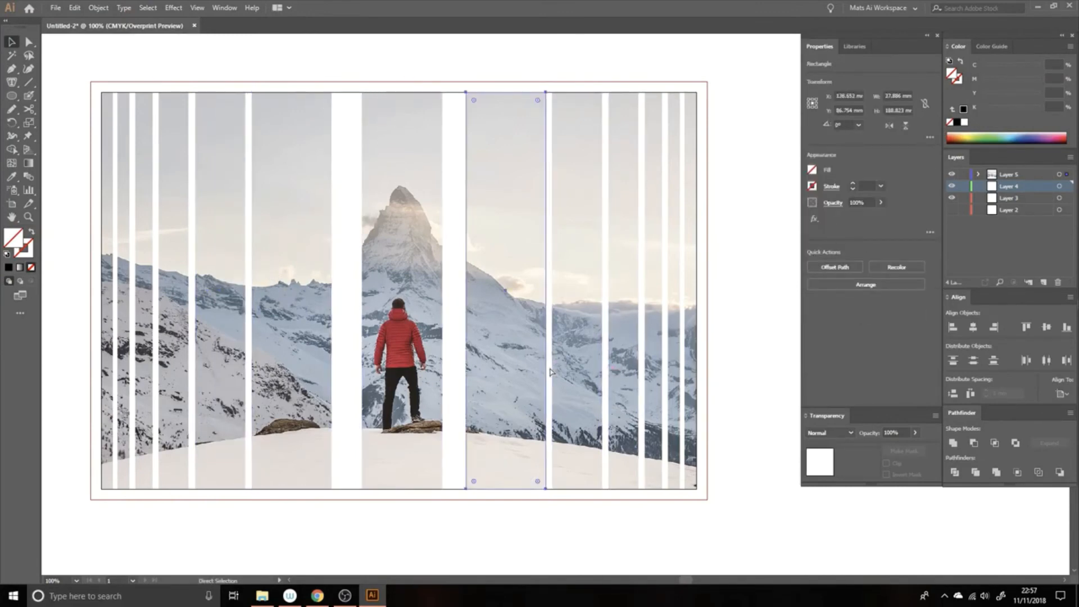
{"action": "key", "text": "ctrl+z"}
{"action": "key", "text": "ctrl+z"}
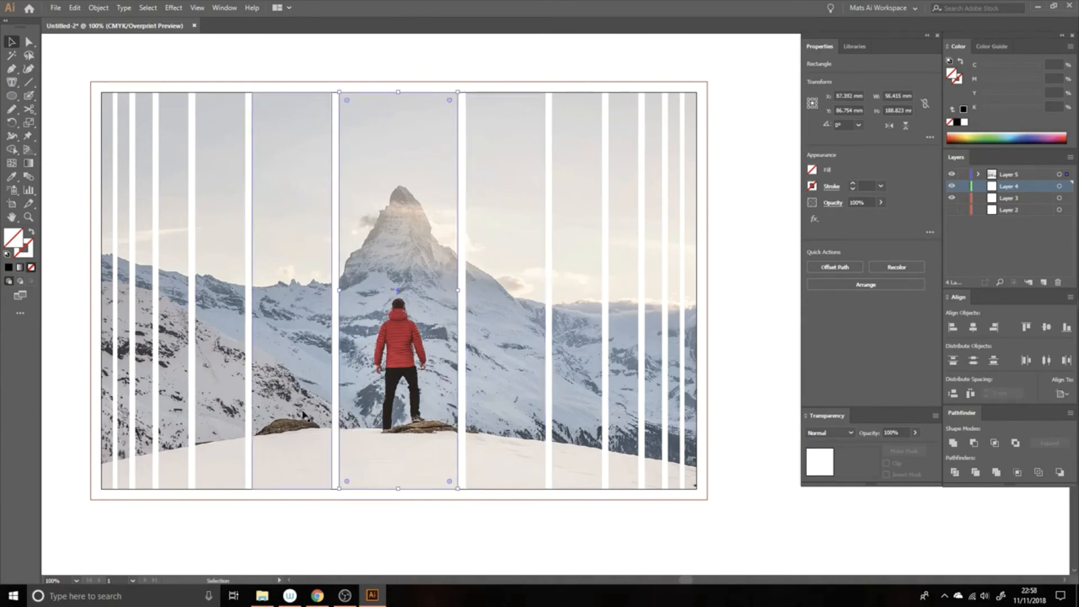
Step: Select the striped clip group, release its clipping mask and clear the selection
{"action": "left_click", "coordinate": [758, 296]}
{"action": "mouse_move", "coordinate": [579, 277]}
{"action": "left_mouse_down"}
{"action": "mouse_move", "coordinate": [614, 278]}
{"action": "mouse_move", "coordinate": [586, 279]}
{"action": "left_mouse_up"}
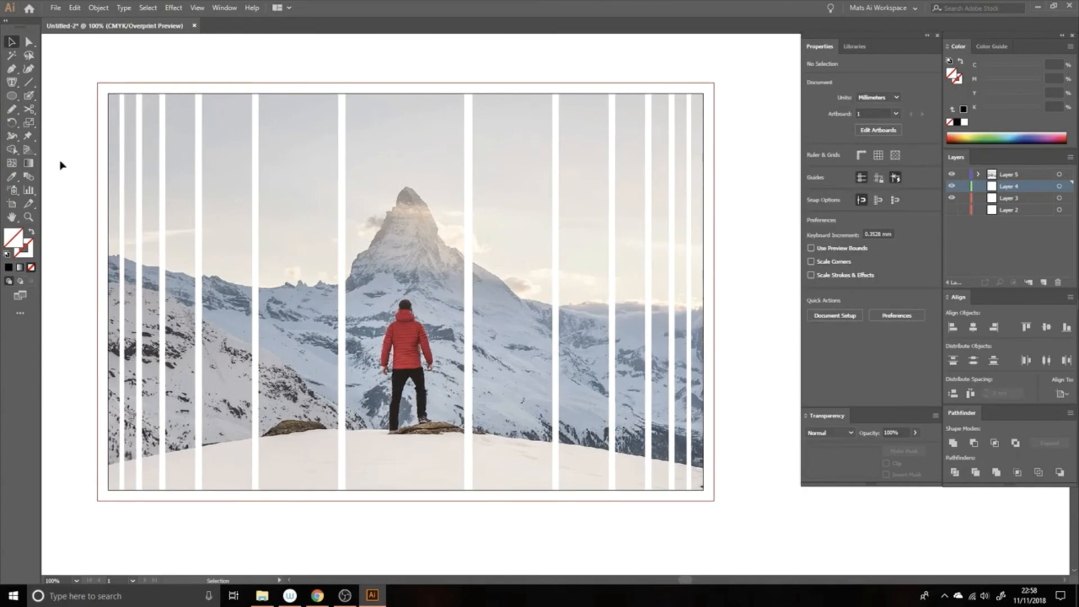
{"action": "left_click_drag", "start_coordinate": [750, 231], "coordinate": [726, 215]}
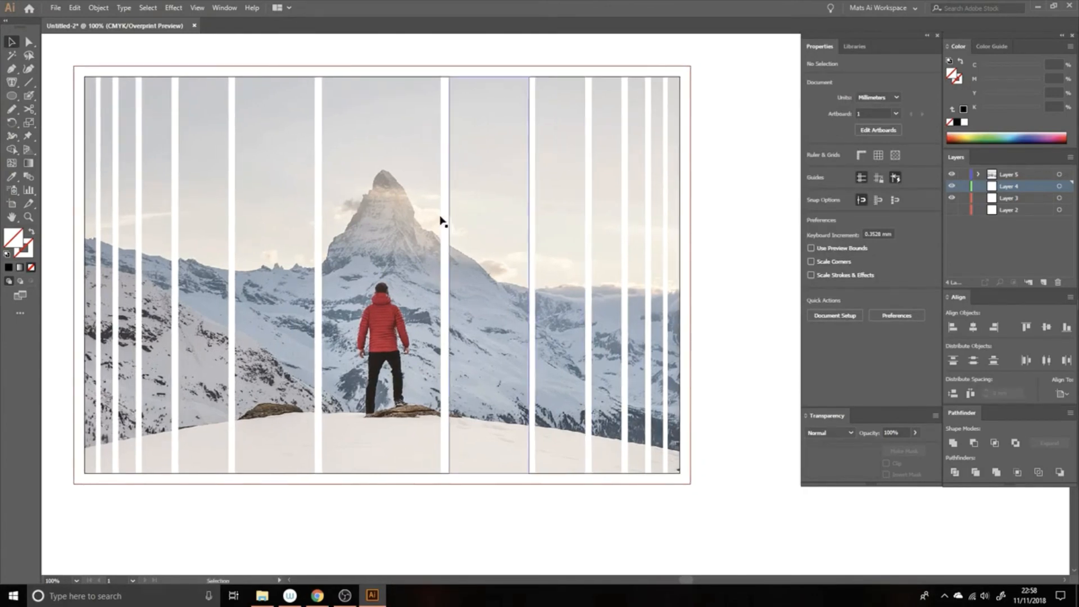
{"action": "left_click_drag", "start_coordinate": [439, 223], "coordinate": [460, 229]}
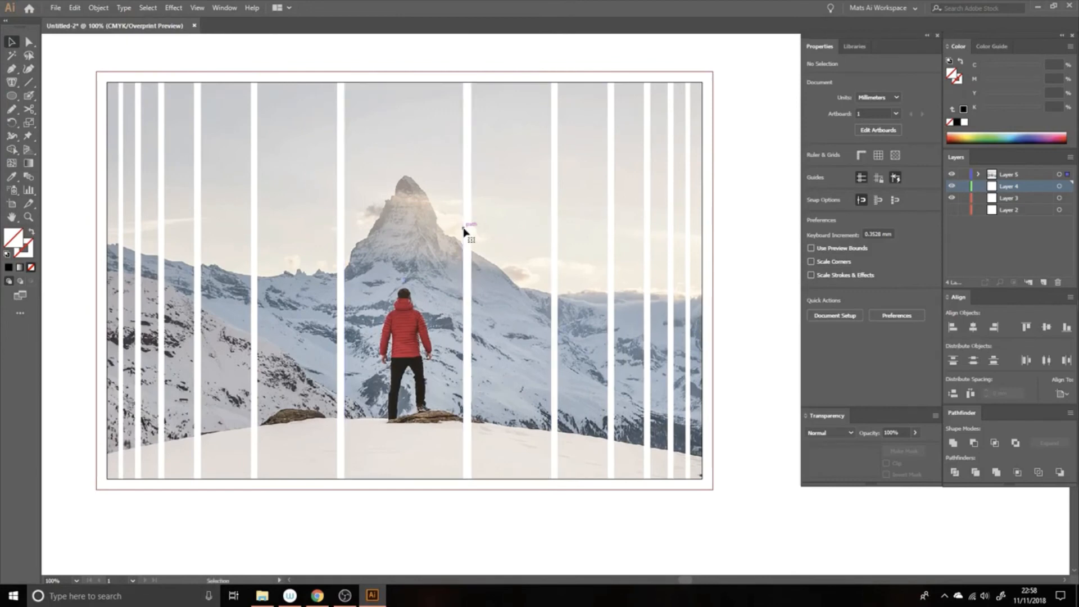
{"action": "left_click", "coordinate": [465, 234]}
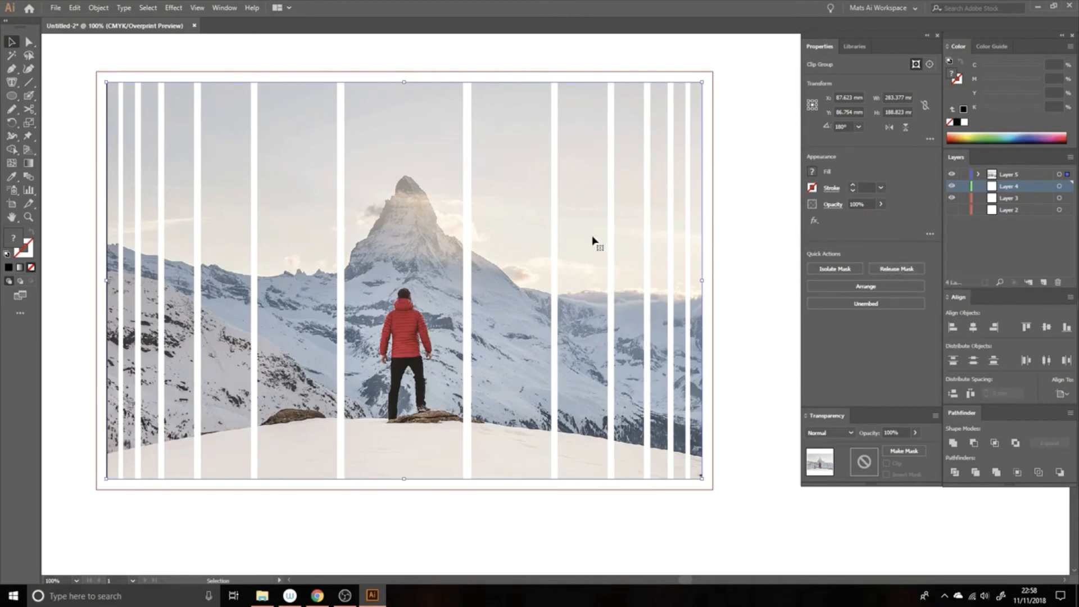
{"action": "left_click", "coordinate": [887, 270]}
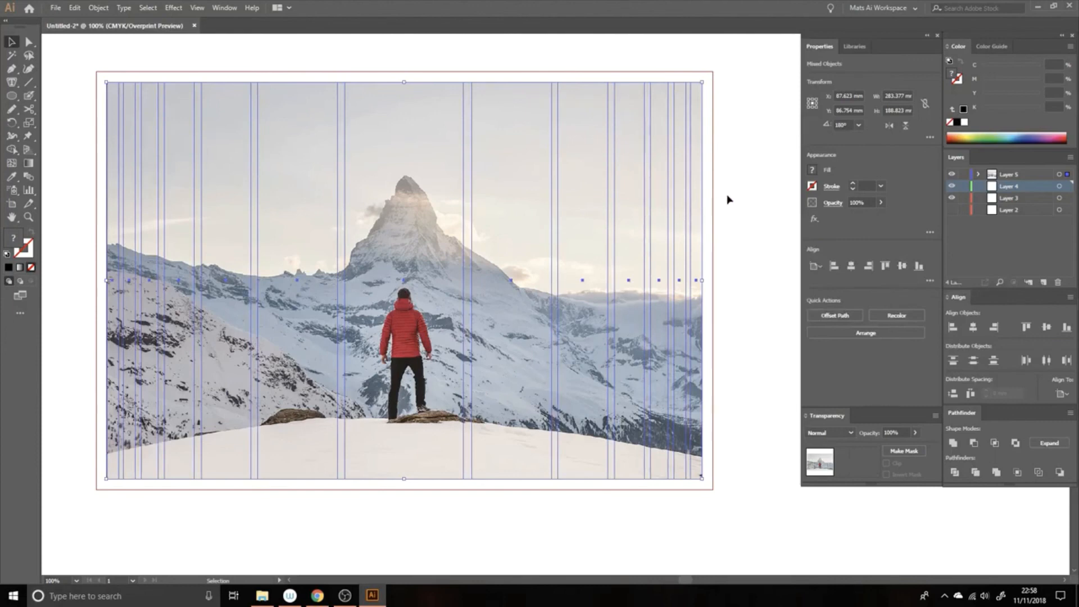
{"action": "left_click", "coordinate": [746, 269]}
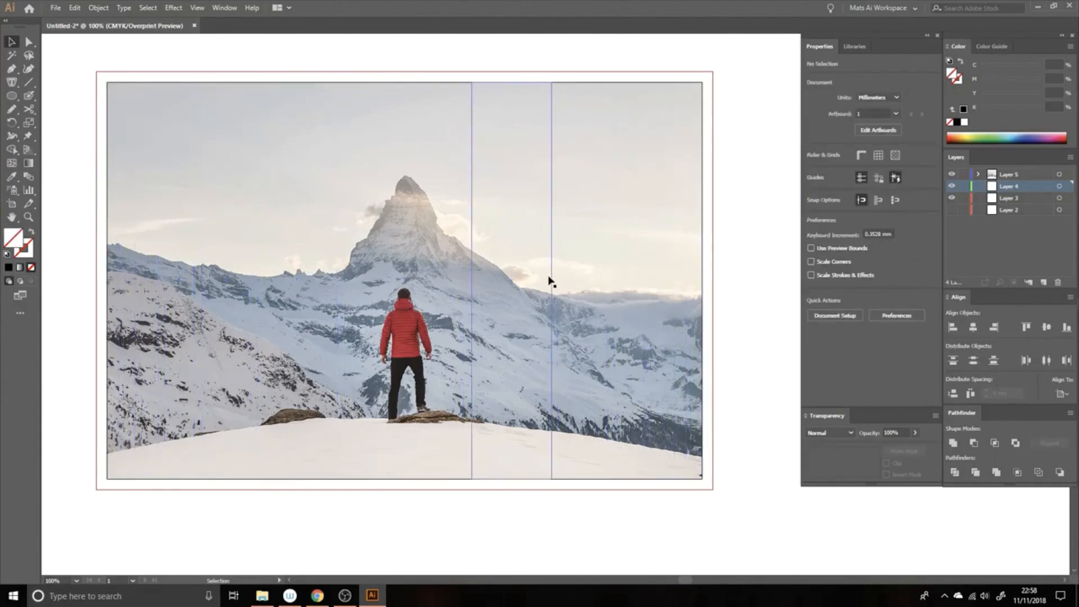
Step: Select the invisible stripes over the photo, release their compound shape with Pathfinder and deselect them
{"action": "left_click", "coordinate": [582, 282]}
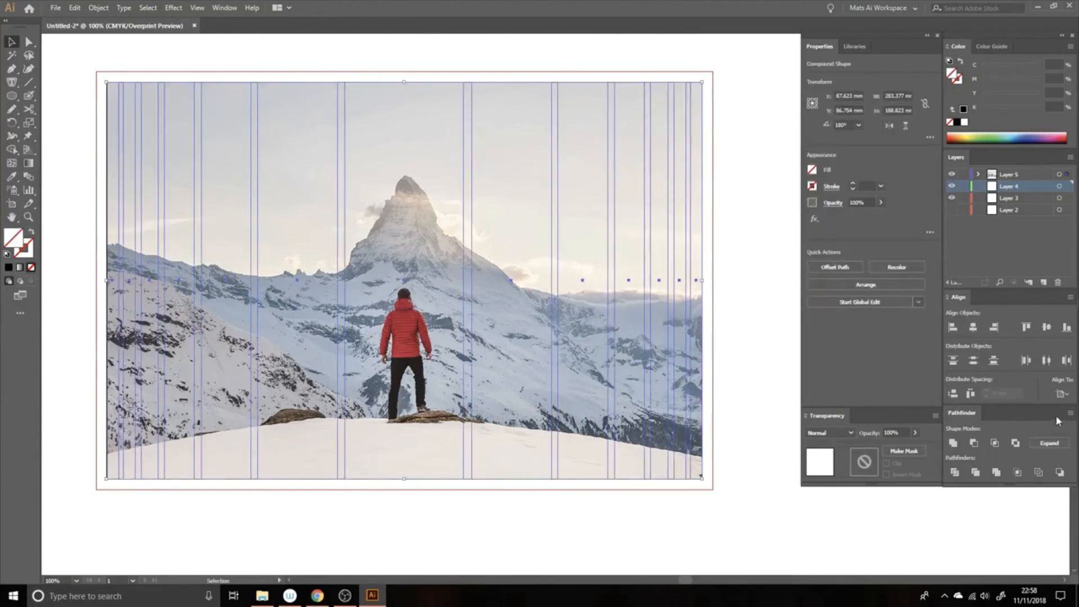
{"action": "left_click", "coordinate": [1069, 413]}
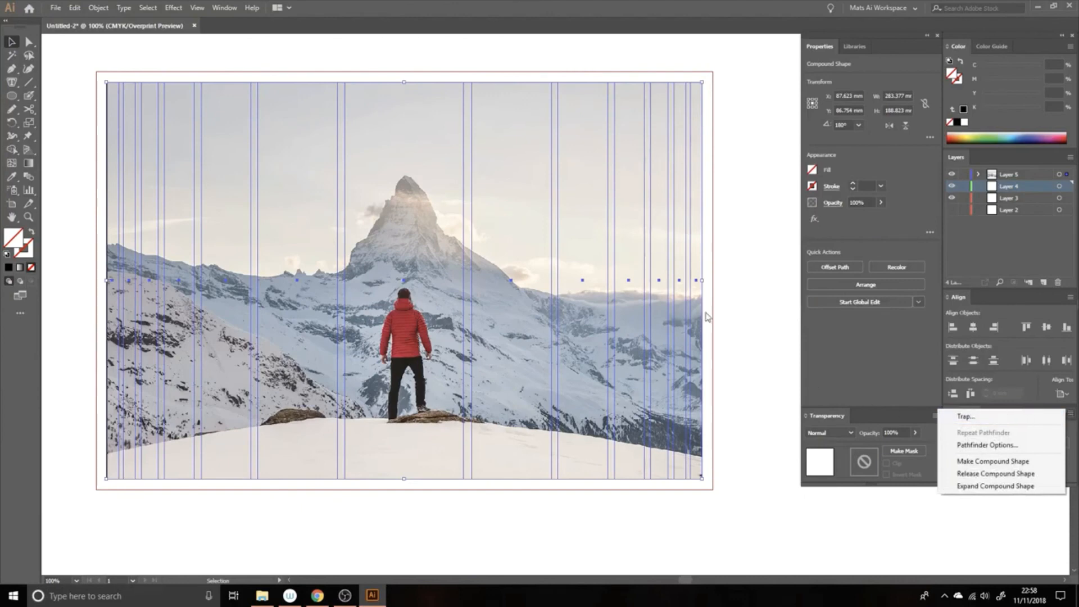
{"action": "left_click", "coordinate": [992, 474]}
{"action": "left_click", "coordinate": [725, 220]}
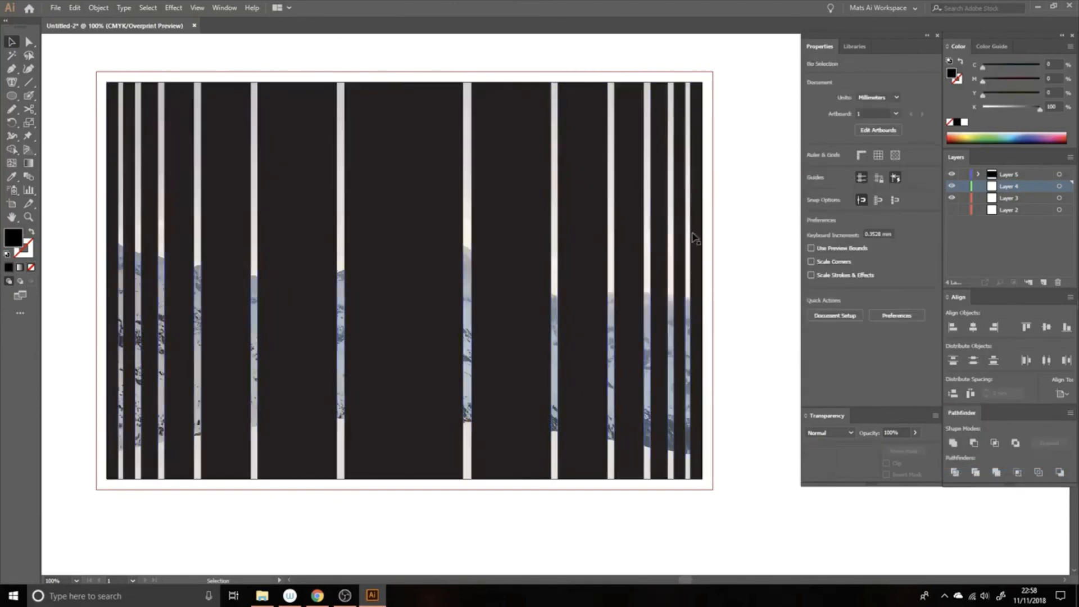